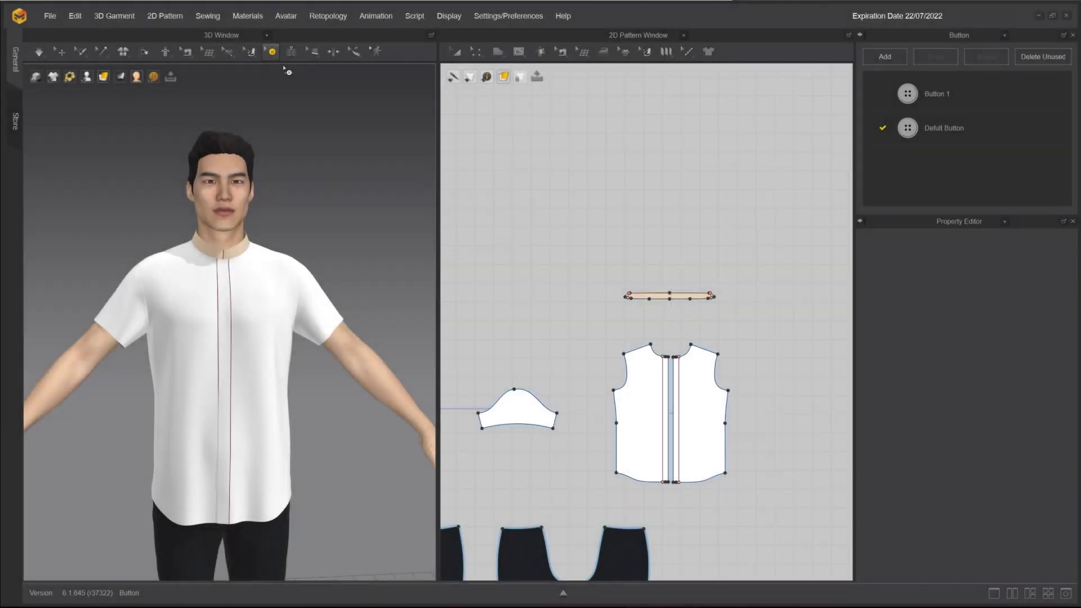
Step: Place a button on the rounded left end of the collar stand pattern, about 14 mm from its left edge on the internal line
{"action": "left_click", "coordinate": [274, 57]}
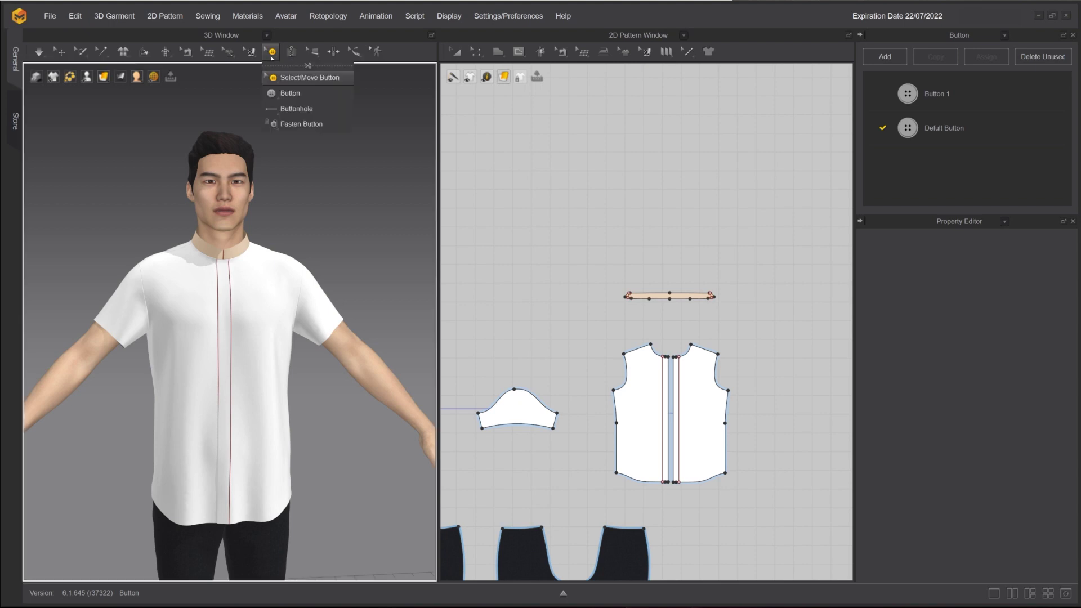
{"action": "left_click", "coordinate": [313, 99]}
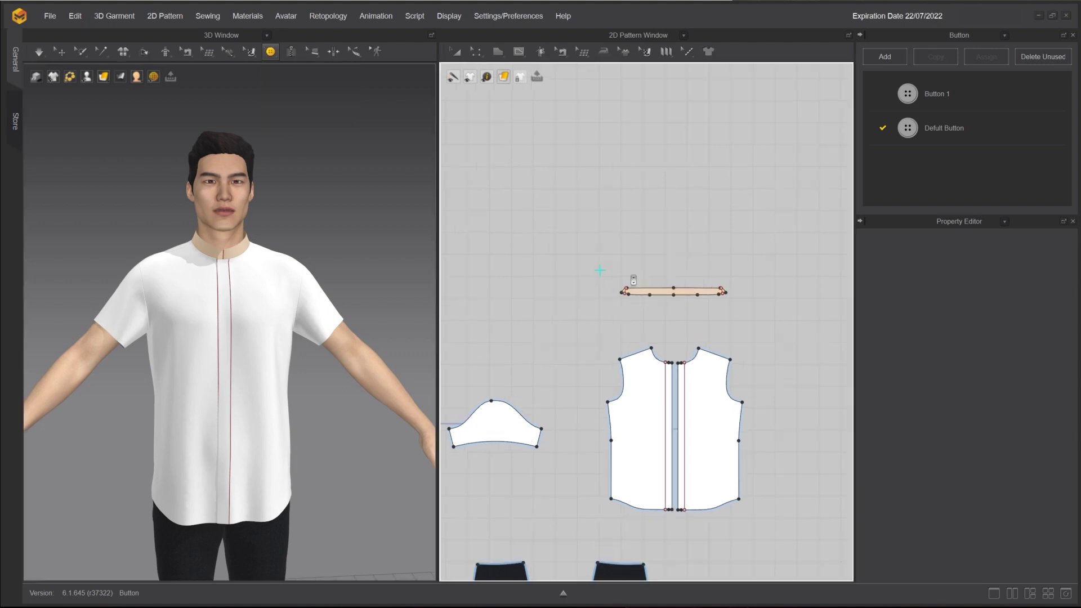
{"action": "middle_click_drag", "start_coordinate": [576, 271], "coordinate": [744, 468]}
{"action": "middle_click_drag", "start_coordinate": [620, 124], "coordinate": [676, 389]}
{"action": "middle_click_drag", "start_coordinate": [649, 322], "coordinate": [765, 350]}
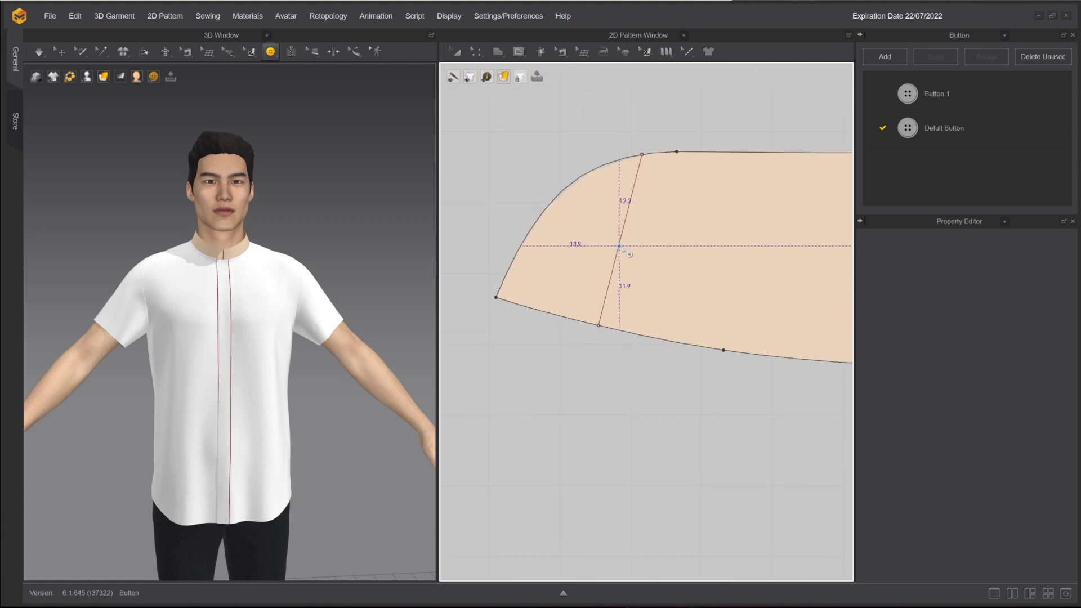
{"action": "left_click", "coordinate": [618, 253]}
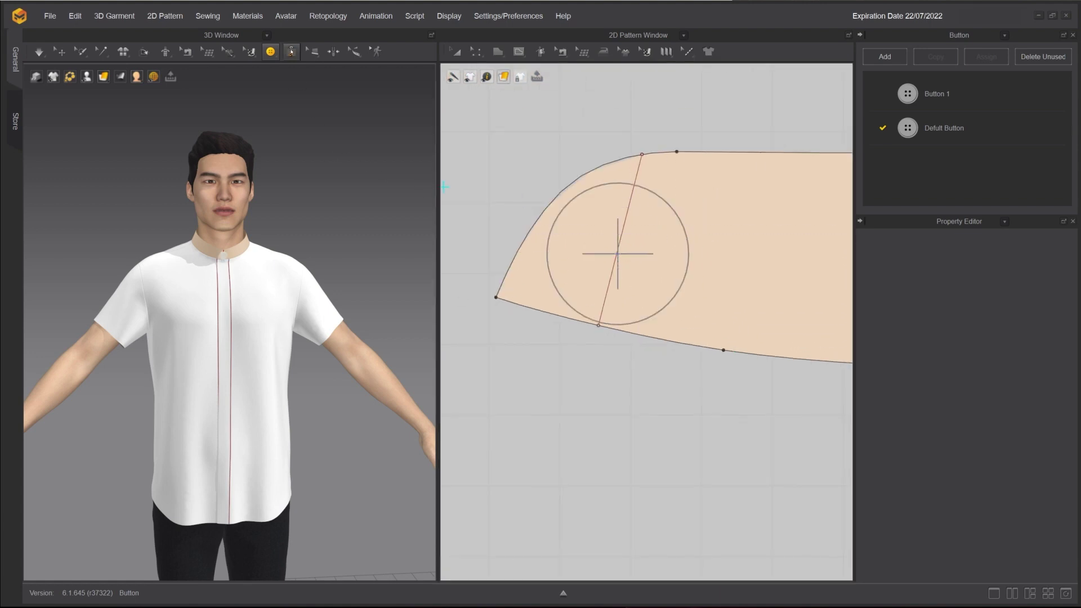
Step: Move the collar button slightly upward along the internal line in the 2D pattern
{"action": "left_click", "coordinate": [271, 52]}
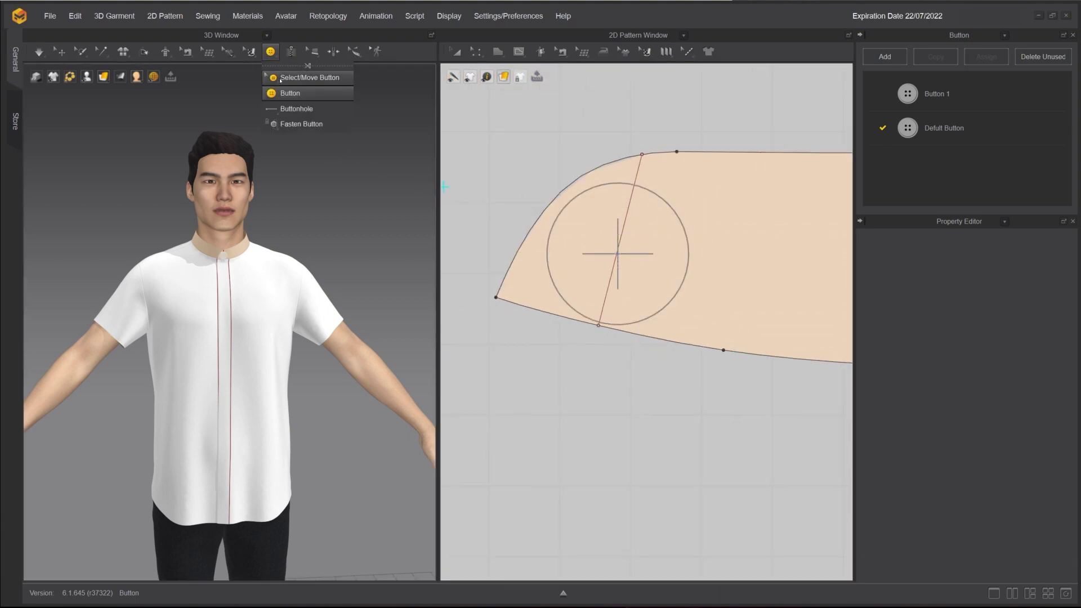
{"action": "left_click", "coordinate": [304, 78]}
{"action": "left_click", "coordinate": [625, 256]}
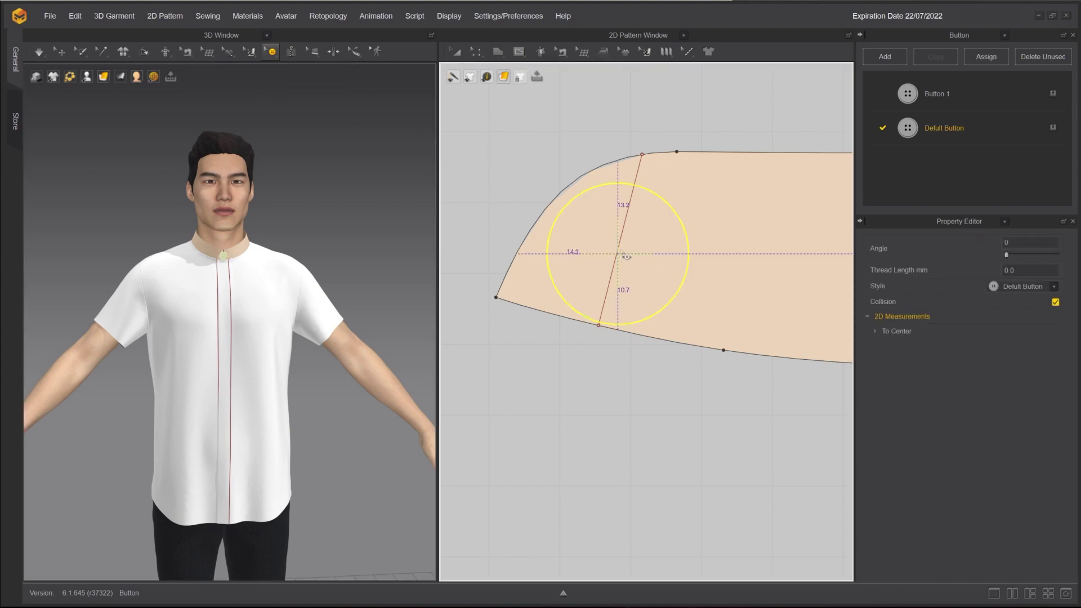
{"action": "mouse_move", "coordinate": [620, 253]}
{"action": "left_mouse_down"}
{"action": "mouse_move", "coordinate": [651, 249]}
{"action": "mouse_move", "coordinate": [587, 249]}
{"action": "mouse_move", "coordinate": [619, 248]}
{"action": "left_mouse_up"}
Step: Slide the collar button sideways along the collar in the 3D view and bring it back to the centre front
{"action": "scroll", "coordinate": [279, 244], "scroll_direction": "up", "scroll_amount": 8}
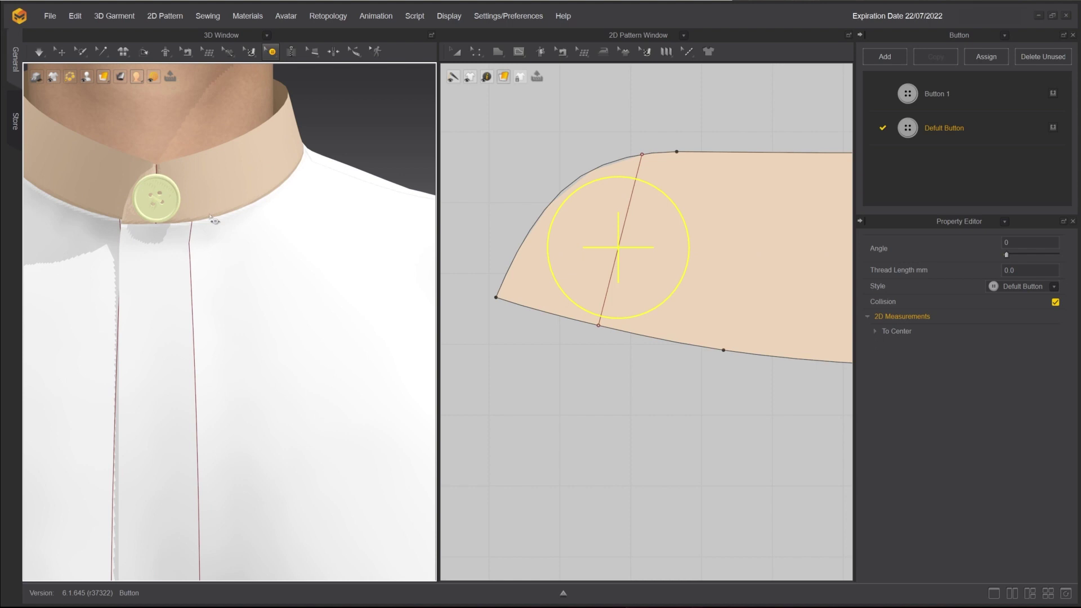
{"action": "left_click_drag", "start_coordinate": [158, 200], "coordinate": [203, 196]}
{"action": "left_click_drag", "start_coordinate": [203, 196], "coordinate": [159, 197]}
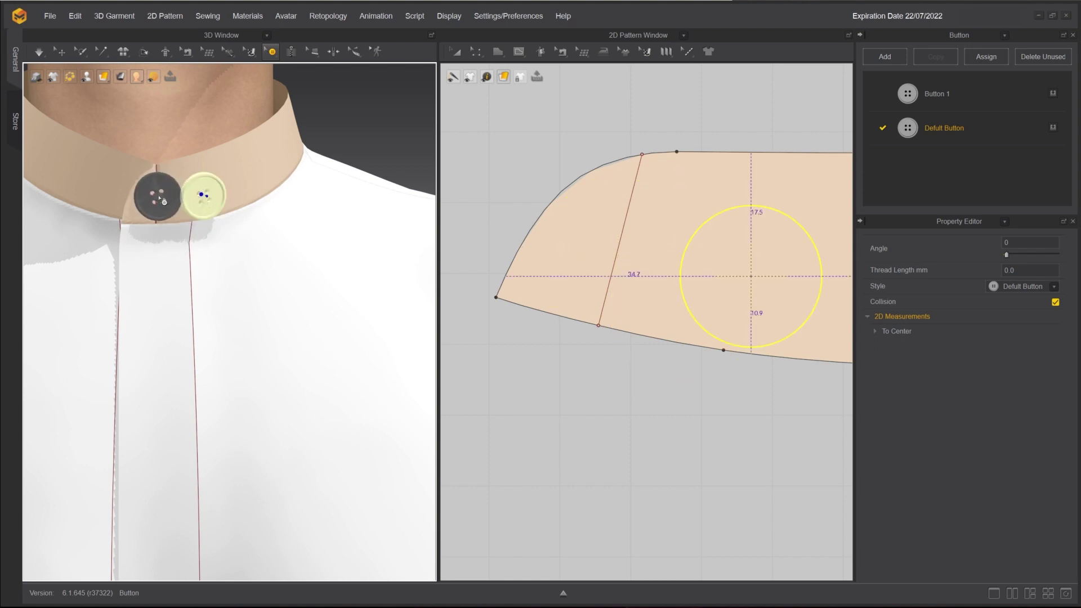
{"action": "left_click_drag", "start_coordinate": [159, 197], "coordinate": [160, 197]}
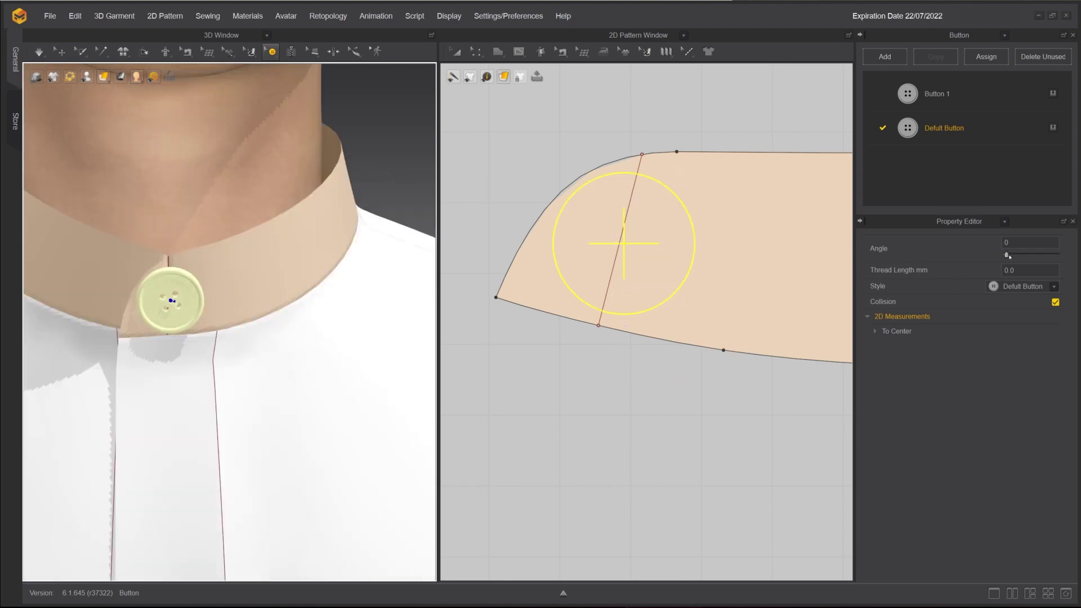
Step: Rotate the collar button to an angle of 168 and set its thread length to 1 mm
{"action": "left_click_drag", "start_coordinate": [1008, 256], "coordinate": [1034, 259]}
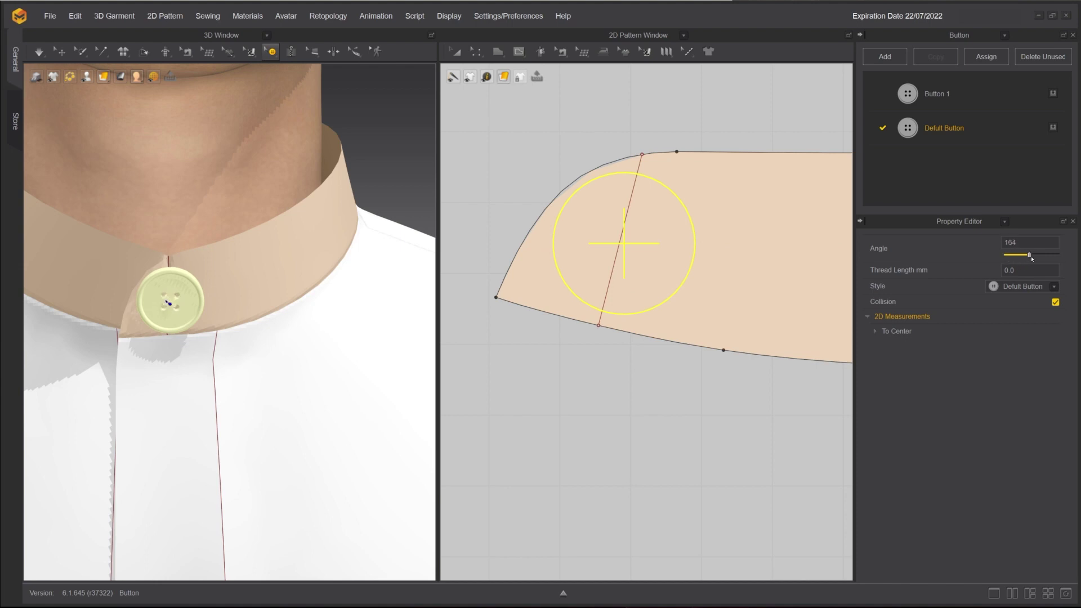
{"action": "left_click", "coordinate": [1028, 269]}
{"action": "type", "text": "1"}
{"action": "key", "text": "Return"}
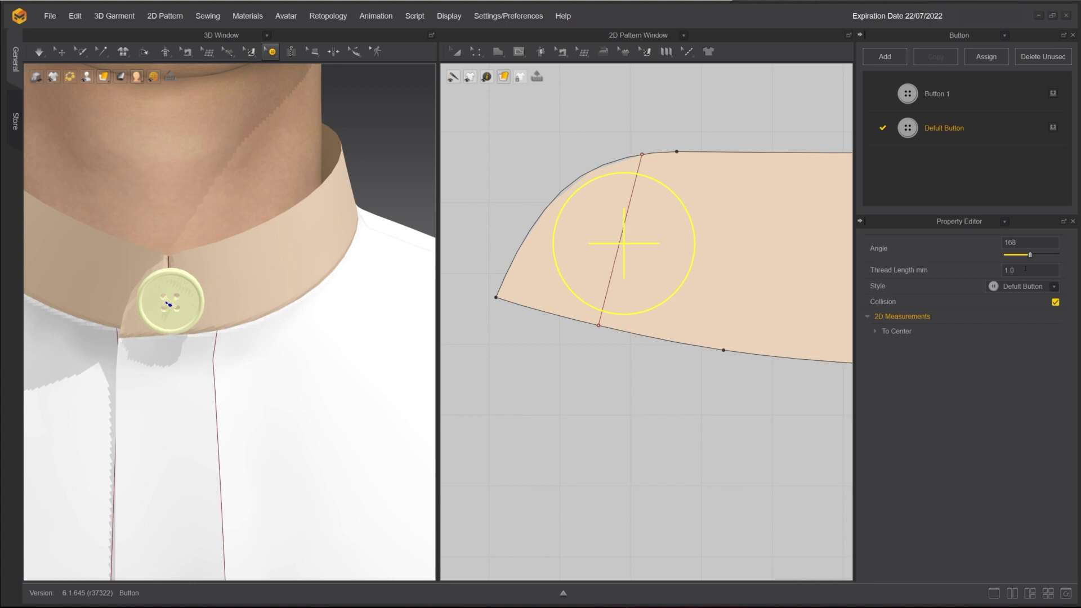
Step: Set the collar button's thread length to 5 mm while viewing the collar from the side
{"action": "left_click", "coordinate": [60, 52]}
{"action": "right_click_drag", "start_coordinate": [386, 183], "coordinate": [856, 269]}
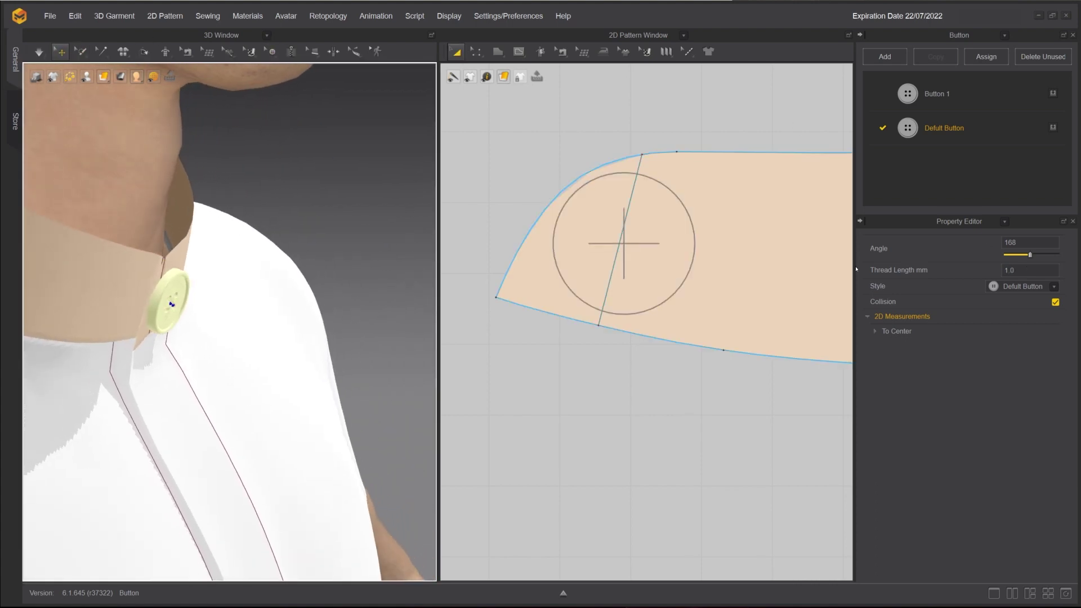
{"action": "left_click", "coordinate": [1046, 271]}
{"action": "type", "text": "5"}
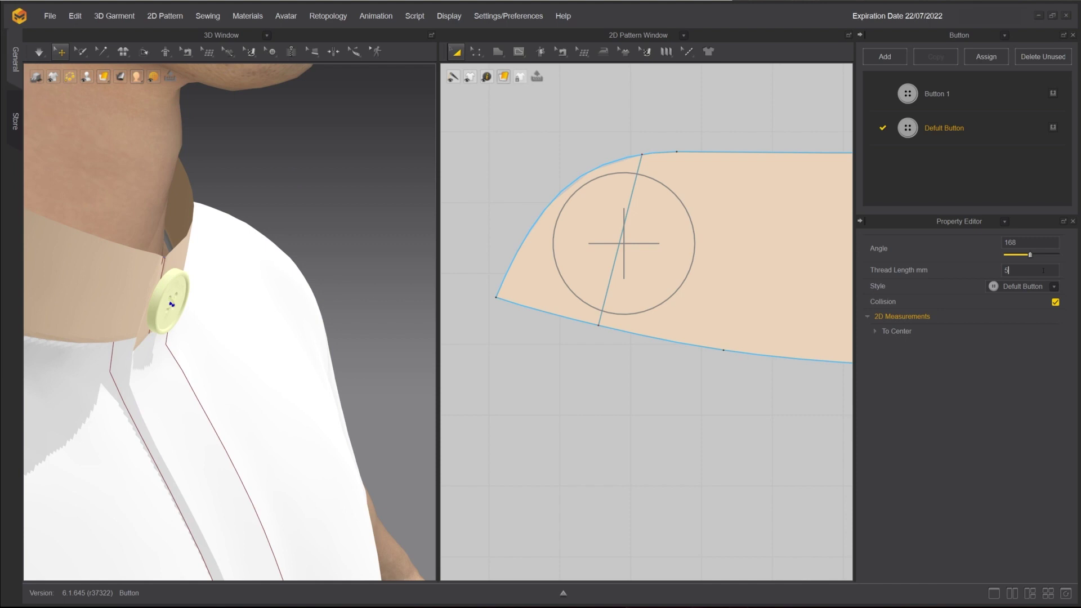
{"action": "key", "text": "Return"}
Step: Reset the collar button's thread length to 0 mm
{"action": "left_click", "coordinate": [1043, 270]}
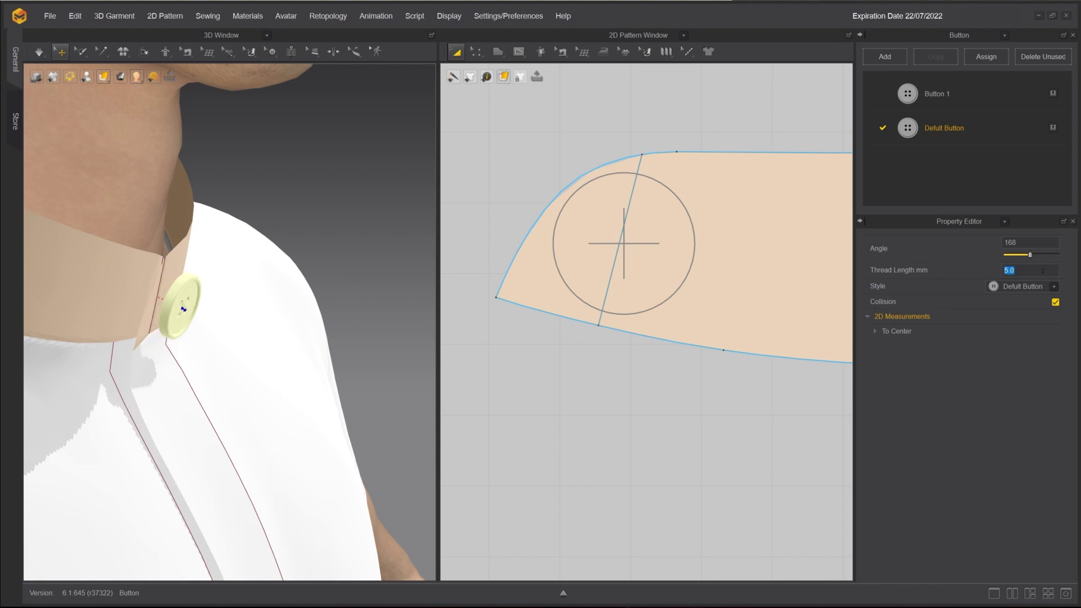
{"action": "type", "text": "2"}
{"action": "key", "text": "Return"}
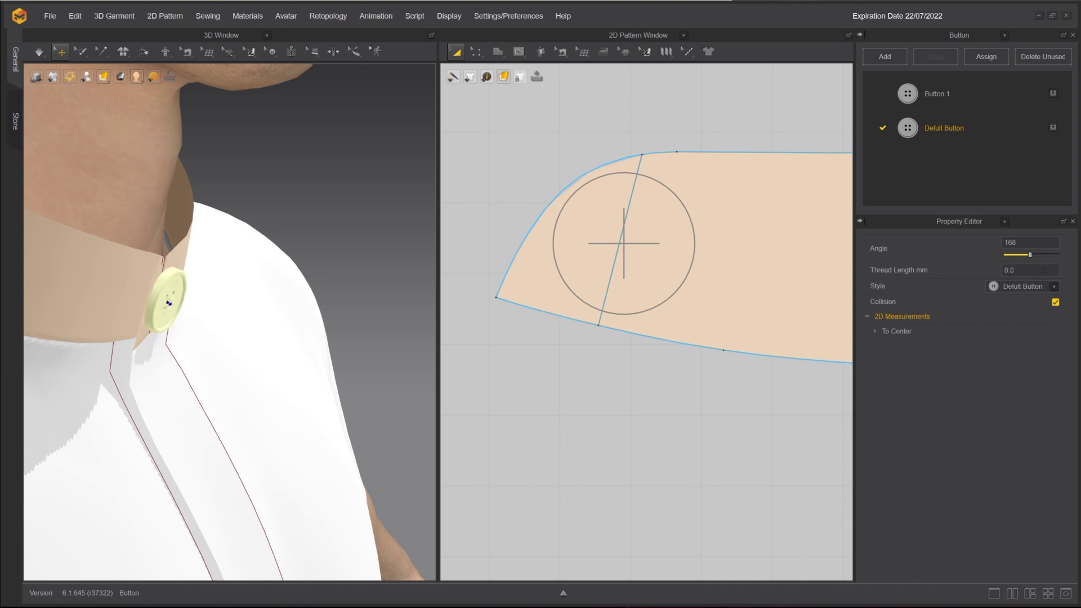
Step: Change the collar button's style to Button 1 and turn off its collision
{"action": "right_click_drag", "start_coordinate": [228, 256], "coordinate": [284, 206]}
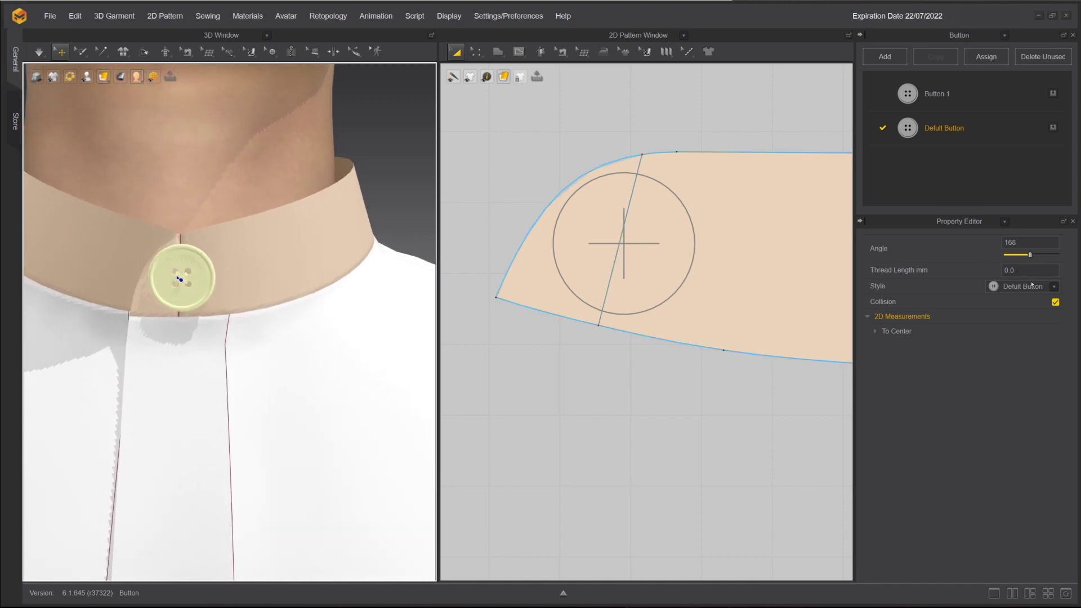
{"action": "left_click", "coordinate": [1052, 287]}
{"action": "left_click", "coordinate": [1039, 308]}
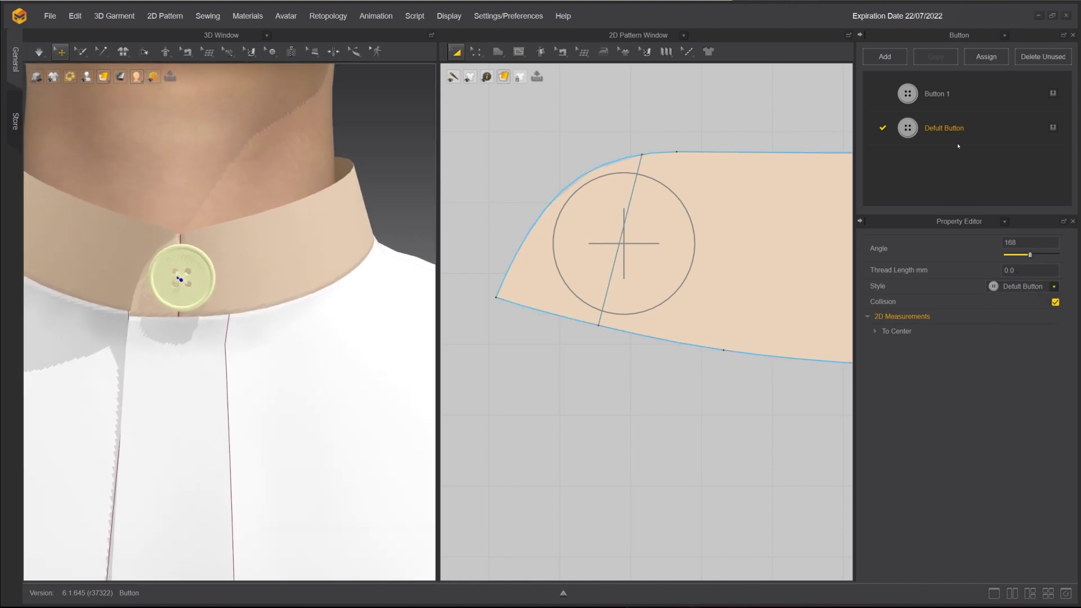
{"action": "double_click", "coordinate": [907, 94]}
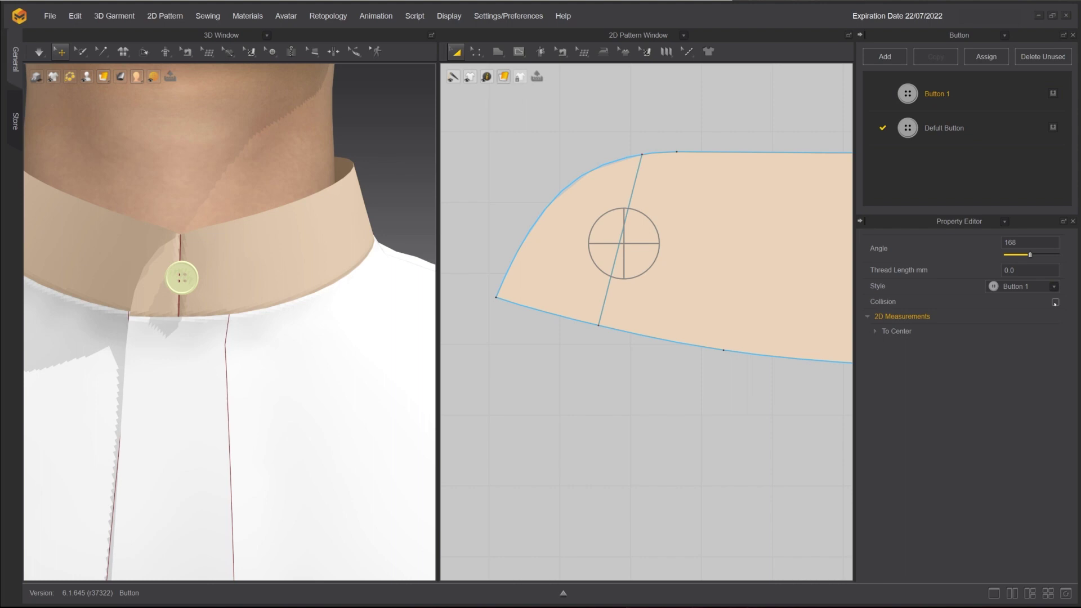
Step: Simulate the garment and pull the collar stand beside the button to test it without collision
{"action": "left_click", "coordinate": [389, 198]}
{"action": "key", "text": "space"}
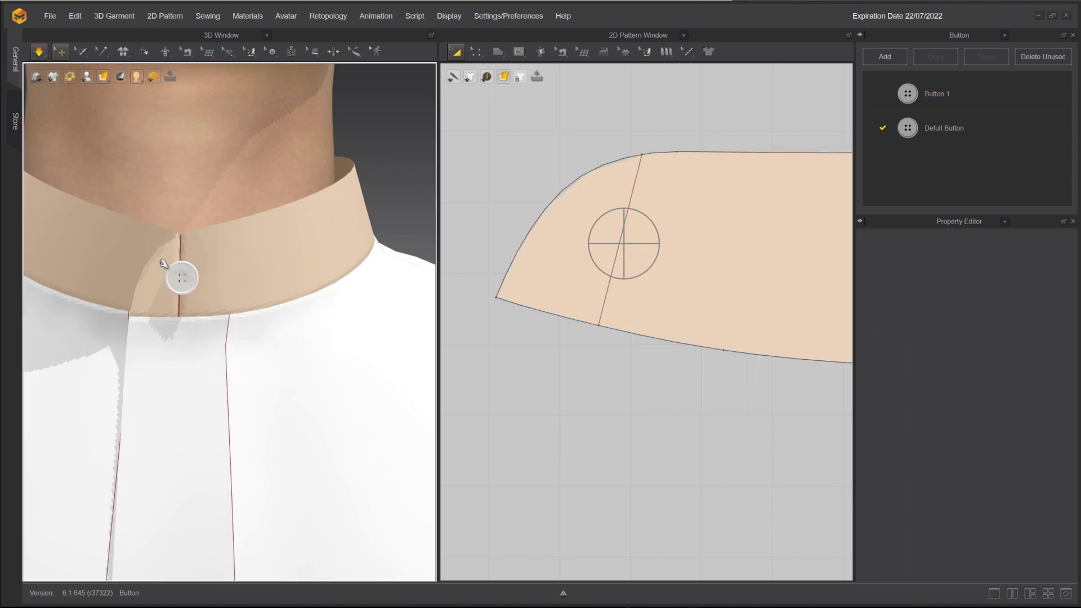
{"action": "left_click_drag", "start_coordinate": [161, 263], "coordinate": [218, 290]}
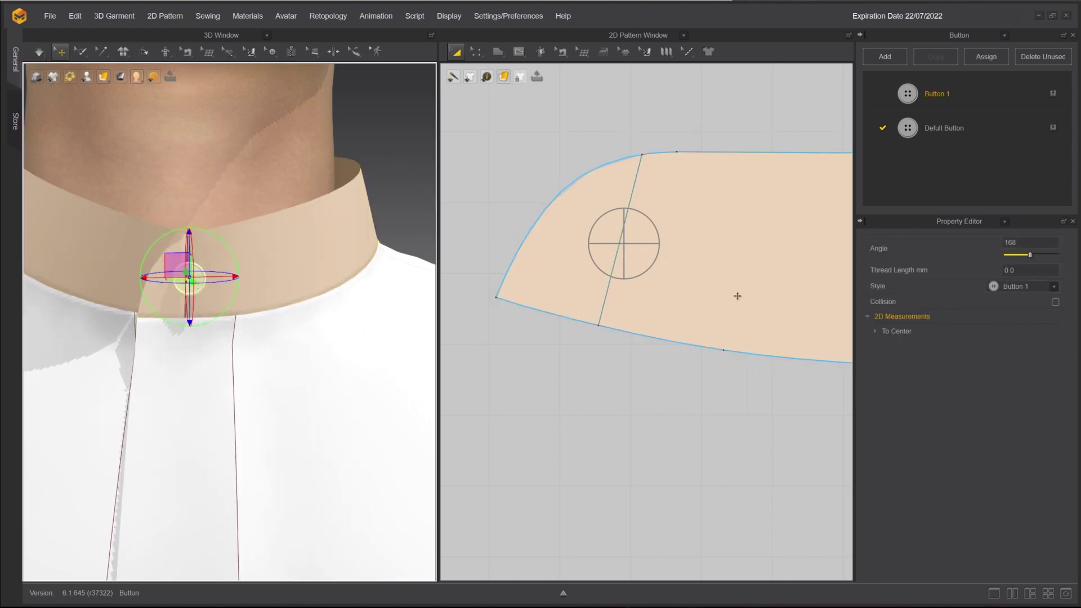
Step: Enable collision for the collar button and simulate again while pulling the collar stand beside it
{"action": "left_click", "coordinate": [1055, 302]}
{"action": "left_click", "coordinate": [389, 198]}
{"action": "key", "text": "space"}
{"action": "mouse_move", "coordinate": [164, 273]}
{"action": "left_mouse_down"}
{"action": "mouse_move", "coordinate": [203, 288]}
{"action": "mouse_move", "coordinate": [179, 284]}
{"action": "left_mouse_up"}
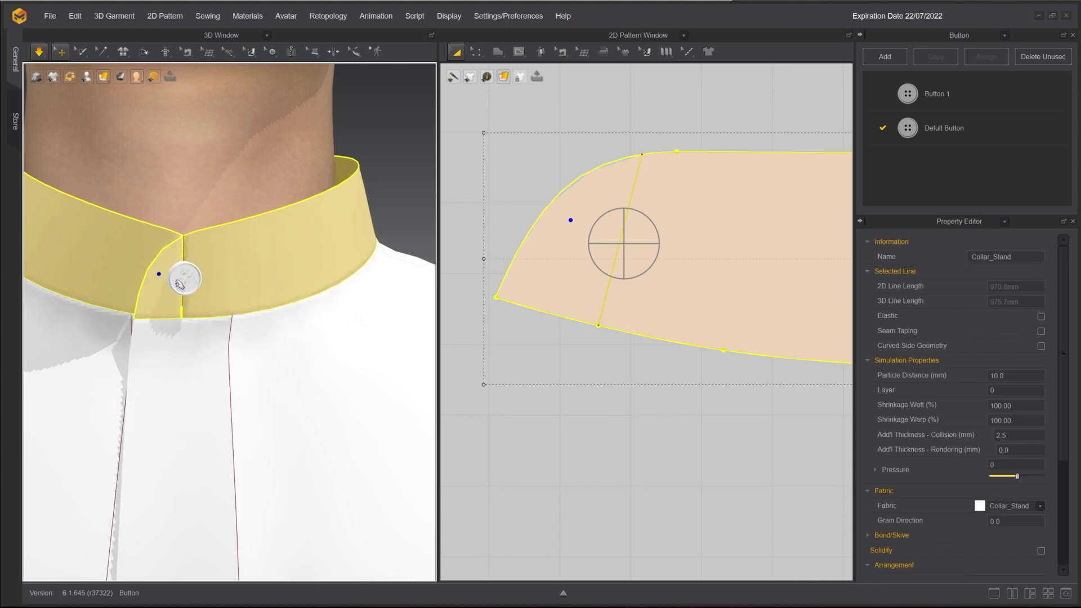
{"action": "key", "text": "space"}
Step: Show the collar button's 2D measurements to centre for right, up, down and left
{"action": "left_click", "coordinate": [179, 285]}
{"action": "left_click", "coordinate": [1056, 362]}
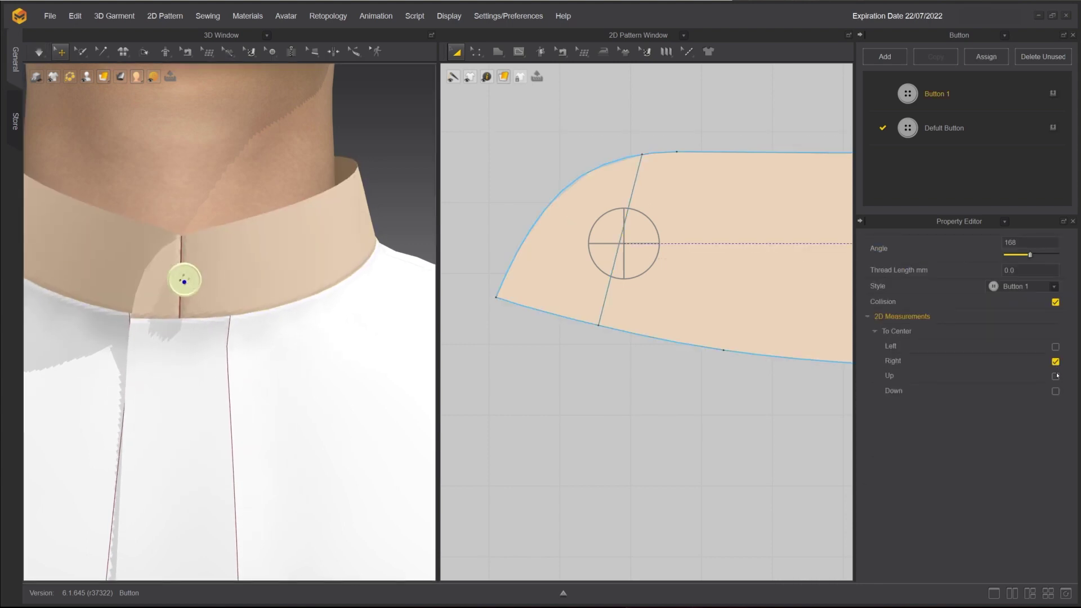
{"action": "left_click", "coordinate": [1055, 376]}
{"action": "left_click", "coordinate": [1056, 390]}
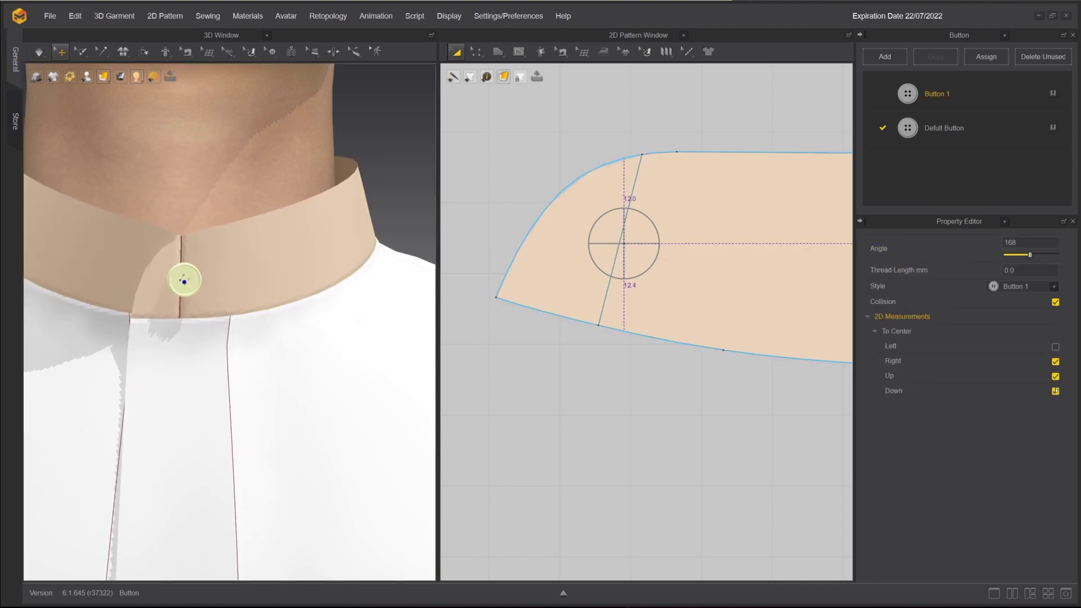
{"action": "left_click", "coordinate": [1056, 347]}
{"action": "left_click", "coordinate": [620, 243]}
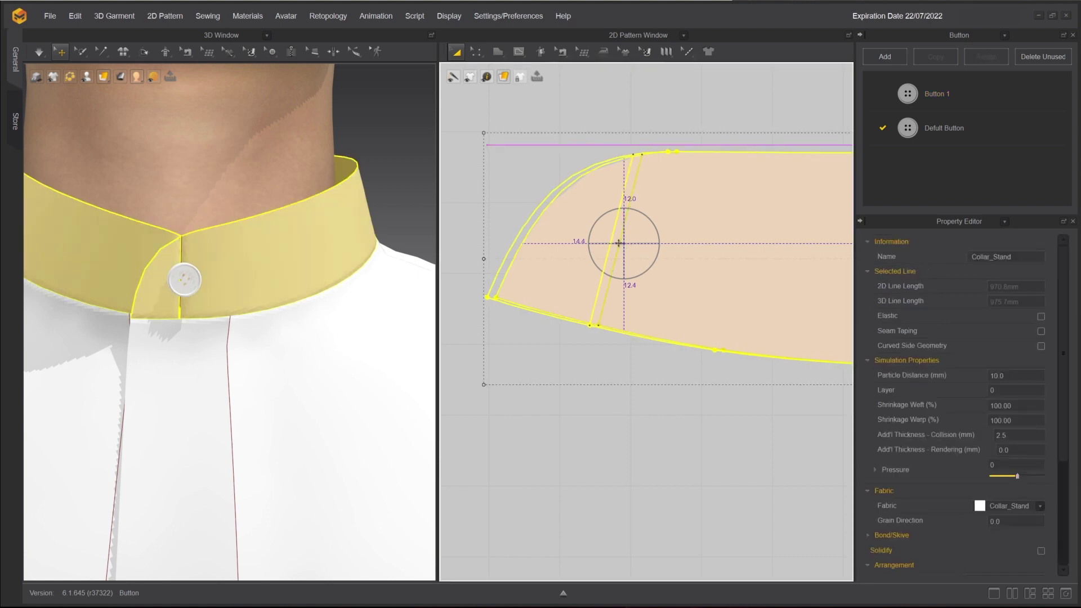
{"action": "left_click_drag", "start_coordinate": [619, 243], "coordinate": [618, 243]}
{"action": "key", "text": "ctrl+z"}
Step: Move the button in the 2D pattern to about 14.3 mm from the collar stand's left edge and 13.2 mm below its upper edge
{"action": "left_click", "coordinate": [271, 52]}
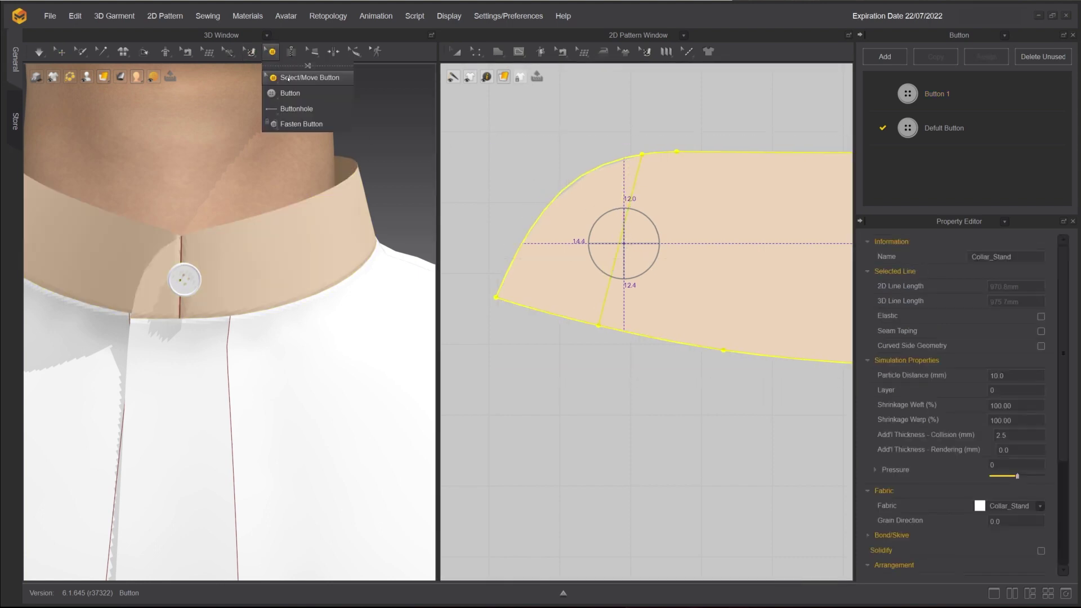
{"action": "left_click", "coordinate": [637, 239]}
{"action": "left_click_drag", "start_coordinate": [636, 240], "coordinate": [631, 249]}
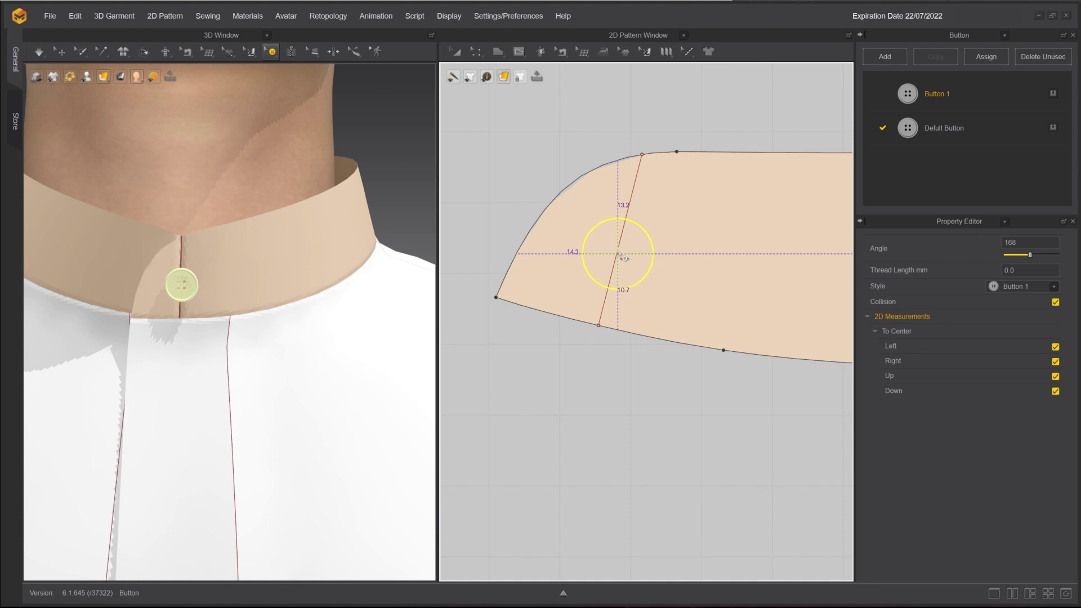
{"action": "left_click", "coordinate": [586, 374]}
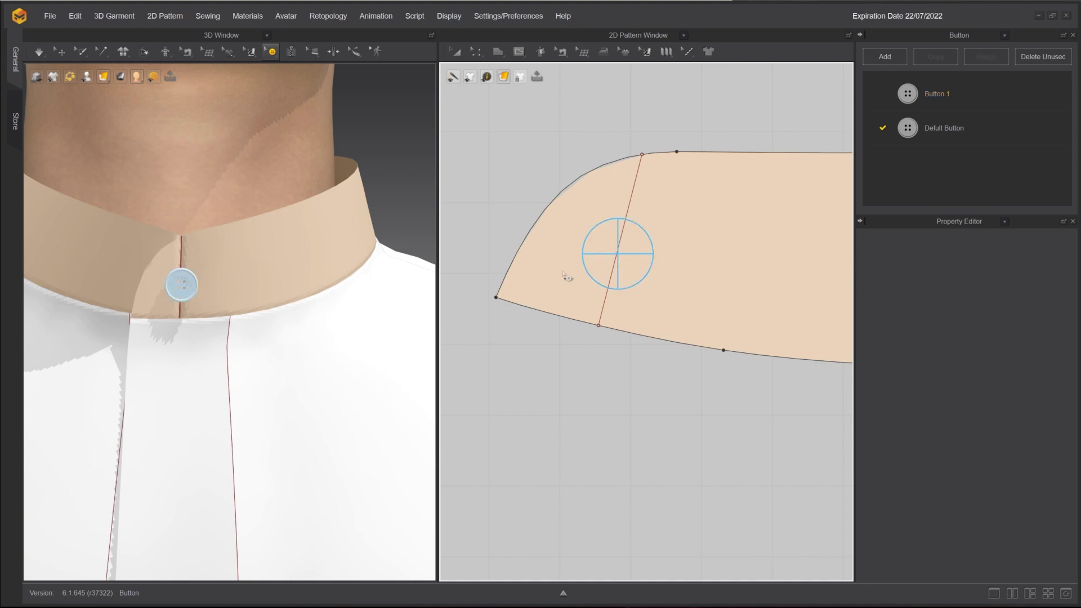
Step: Place a buttonhole on the collar stand, centred on the button
{"action": "left_click", "coordinate": [272, 54]}
{"action": "left_click", "coordinate": [299, 107]}
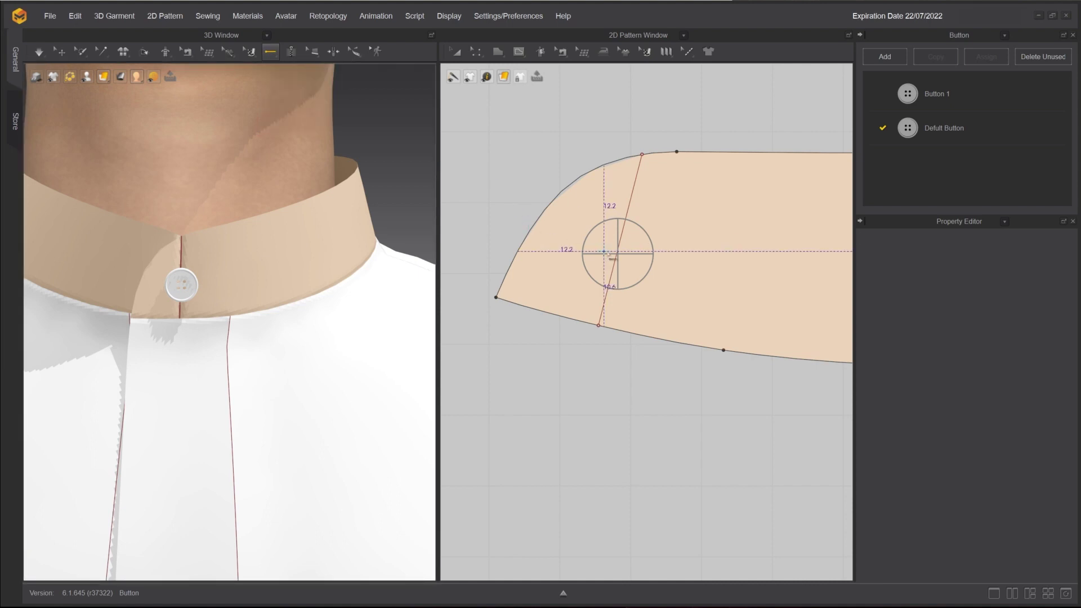
{"action": "left_click", "coordinate": [618, 254]}
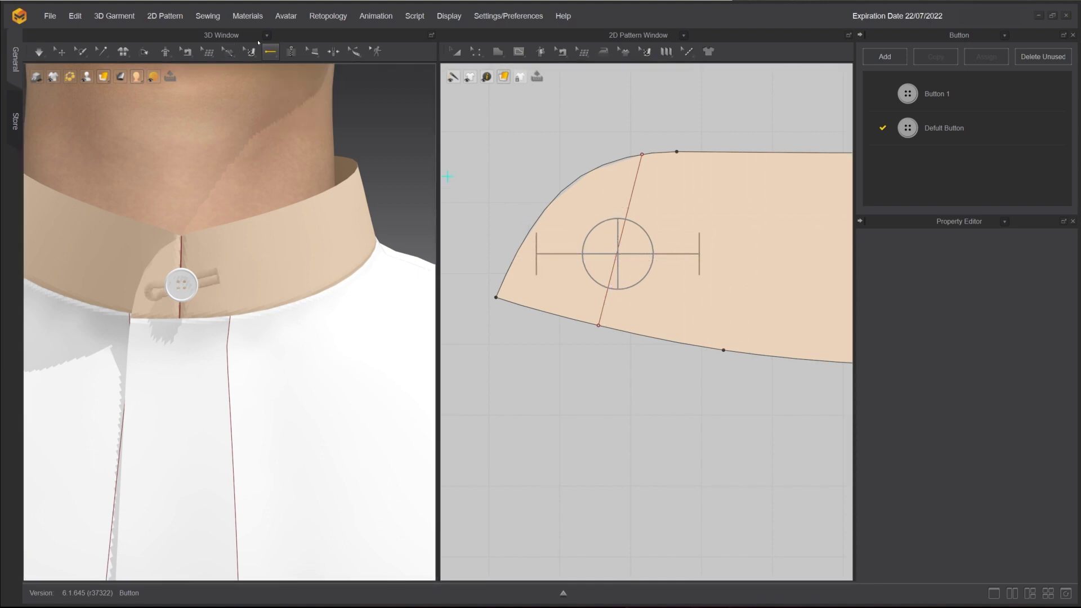
Step: Rotate the collar buttonhole to an angle of 164 and choose the second Default Buttonhole style for it
{"action": "left_click", "coordinate": [273, 54]}
{"action": "left_click", "coordinate": [299, 78]}
{"action": "left_click", "coordinate": [680, 254]}
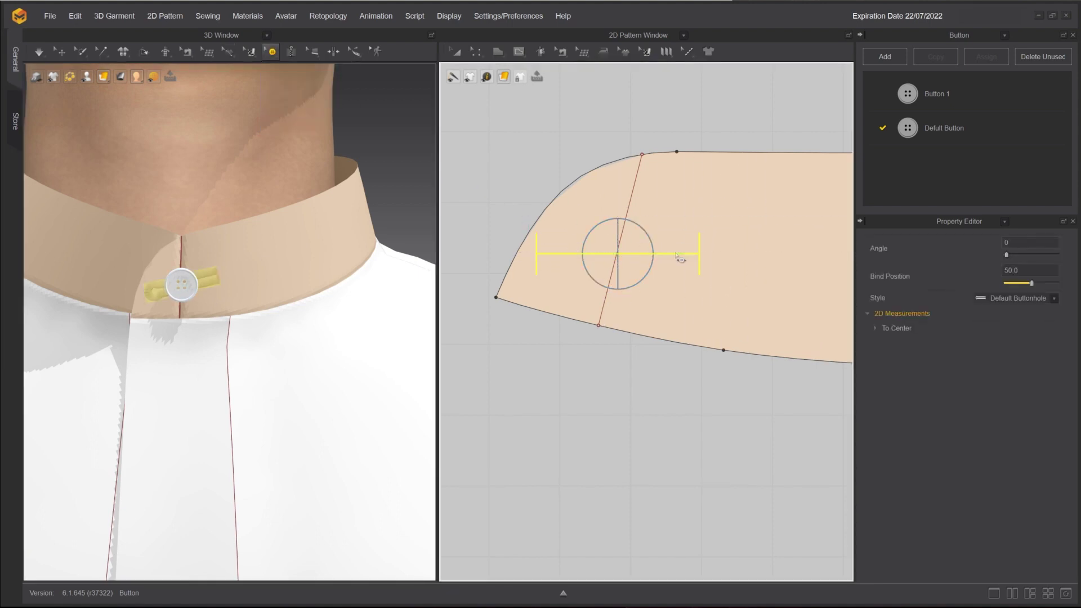
{"action": "left_click_drag", "start_coordinate": [1006, 254], "coordinate": [1031, 255]}
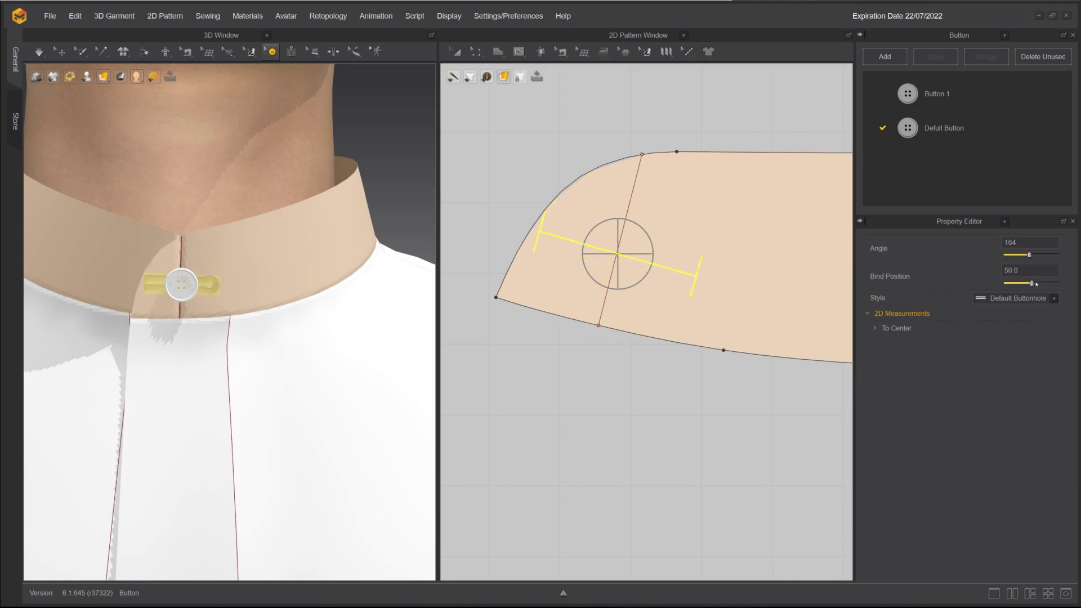
{"action": "left_click", "coordinate": [1017, 299]}
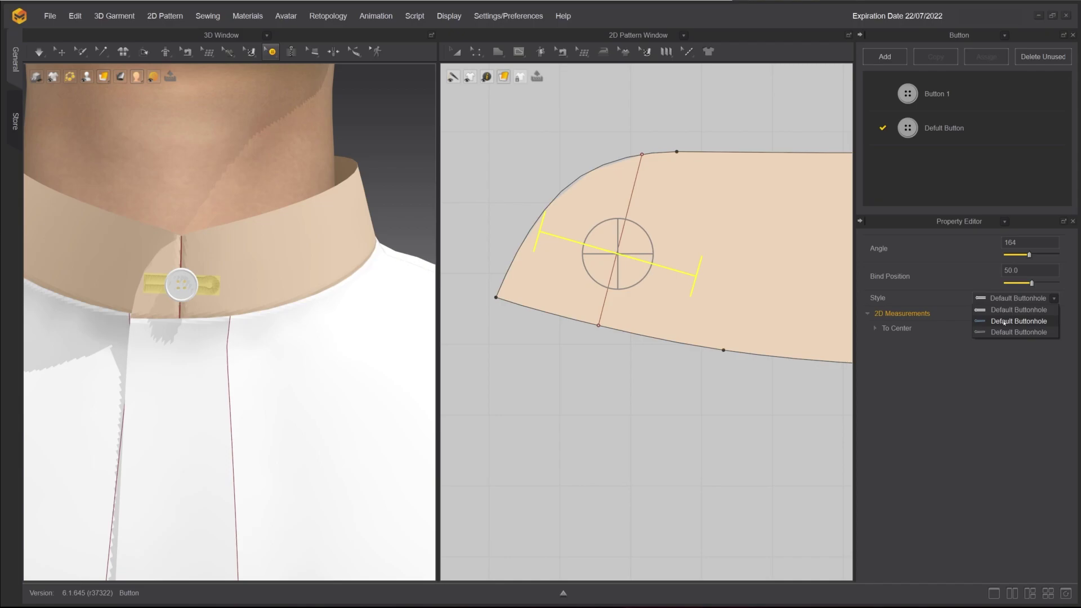
{"action": "left_click", "coordinate": [1004, 321]}
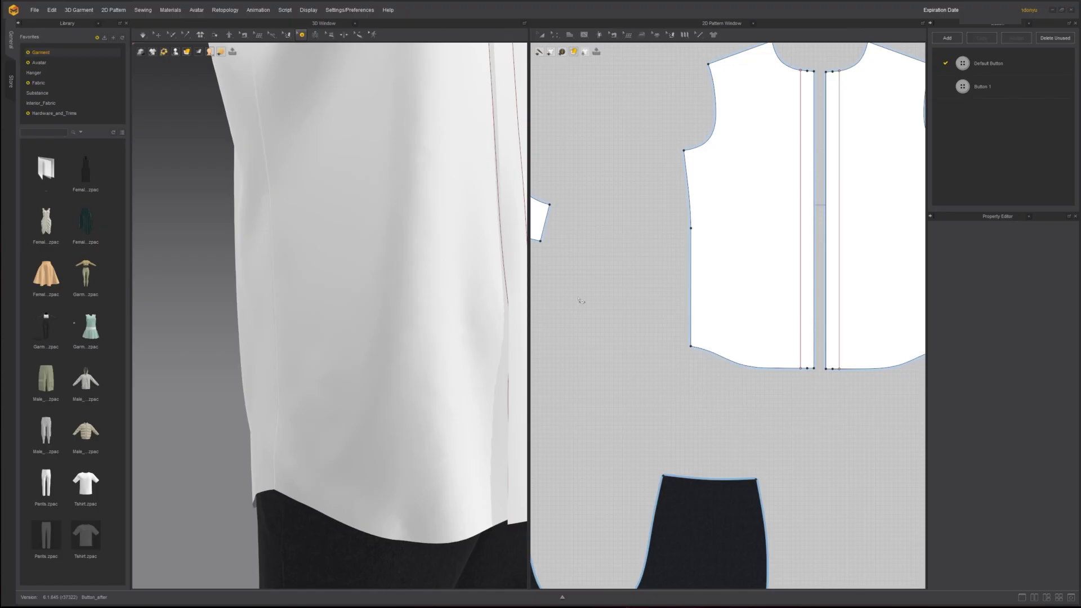
Step: Add another button style and give it the open ring eyelet shape
{"action": "left_click", "coordinate": [946, 38]}
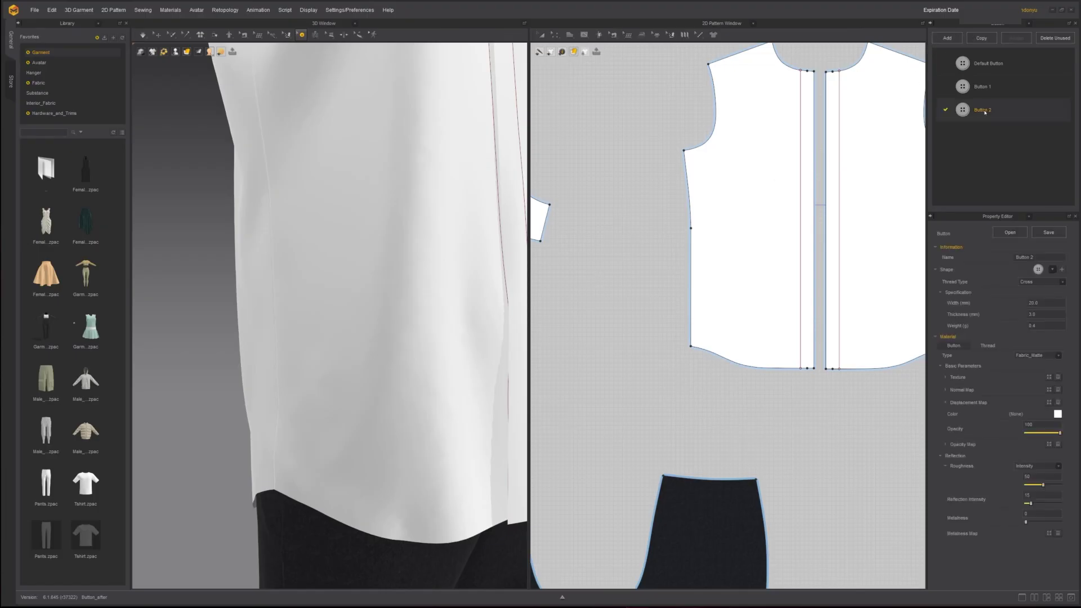
{"action": "left_click", "coordinate": [1053, 270]}
{"action": "scroll", "coordinate": [1034, 309], "scroll_direction": "down", "scroll_amount": 3}
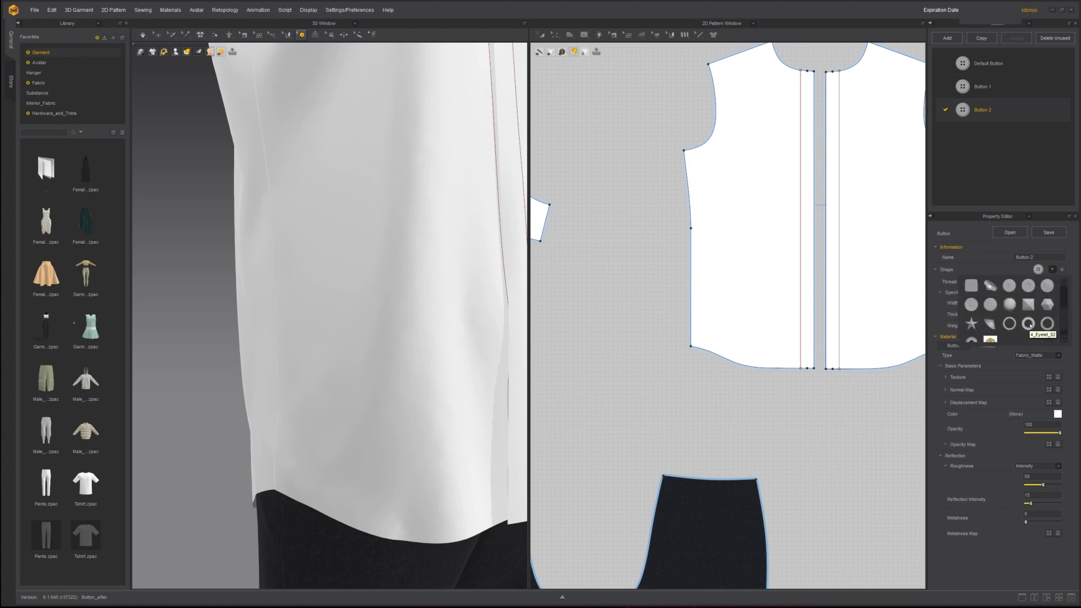
{"action": "scroll", "coordinate": [1051, 327], "scroll_direction": "down", "scroll_amount": 1}
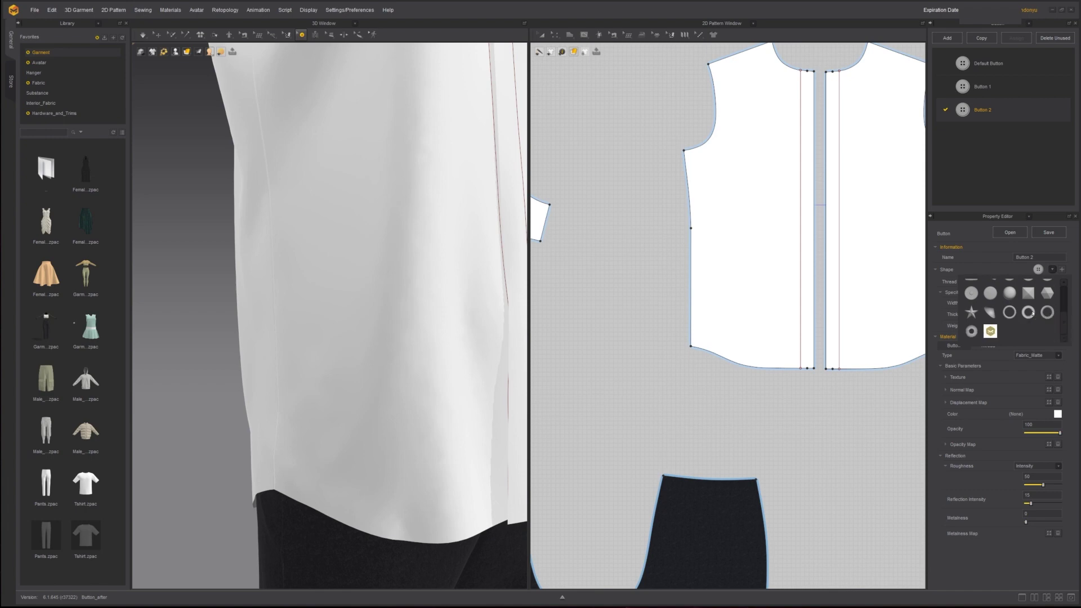
{"action": "left_click", "coordinate": [1048, 313]}
Step: Place an eyelet button on the shirt front near the side seam's lower corner
{"action": "left_click", "coordinate": [301, 34]}
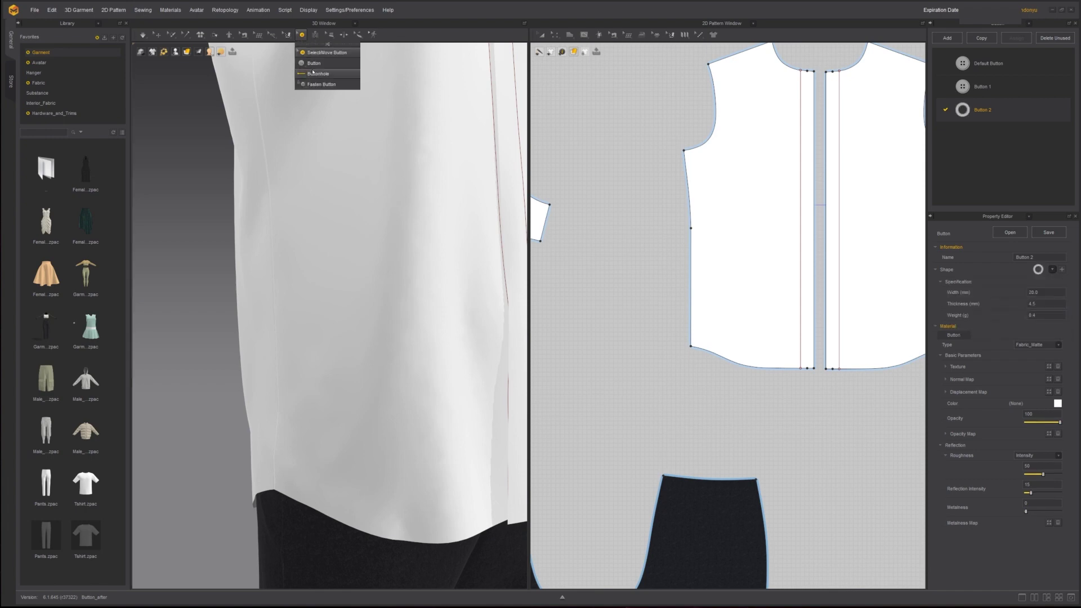
{"action": "left_click", "coordinate": [298, 475]}
{"action": "scroll", "coordinate": [303, 459], "scroll_direction": "up", "scroll_amount": 3}
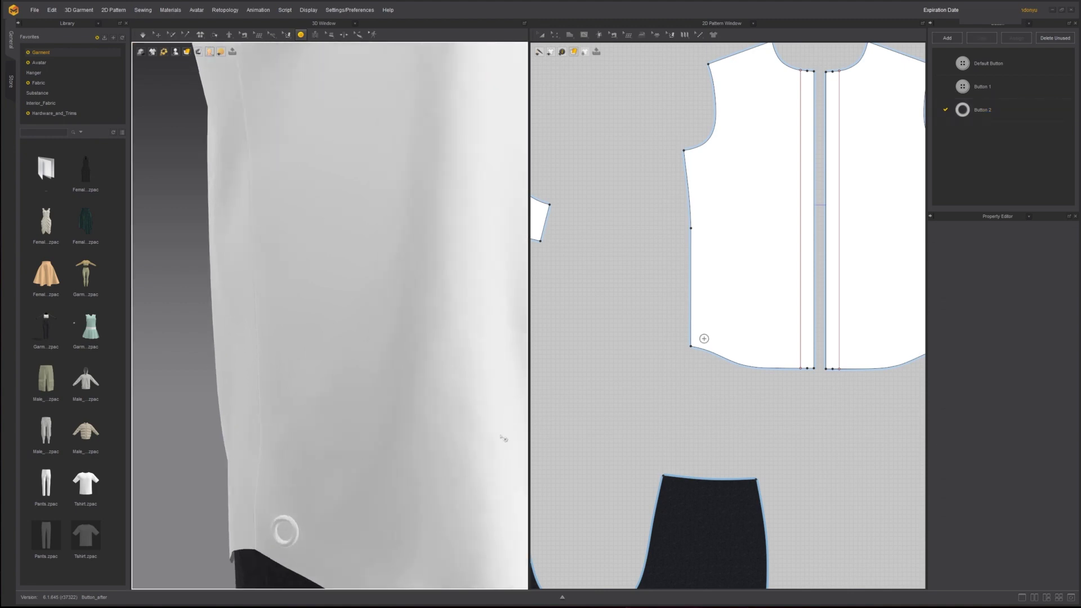
{"action": "right_click_drag", "start_coordinate": [293, 463], "coordinate": [349, 463]}
{"action": "middle_click_drag", "start_coordinate": [350, 463], "coordinate": [377, 321]}
{"action": "scroll", "coordinate": [377, 321], "scroll_direction": "up", "scroll_amount": 5}
{"action": "middle_click_drag", "start_coordinate": [697, 334], "coordinate": [683, 325]}
{"action": "scroll", "coordinate": [689, 329], "scroll_direction": "up", "scroll_amount": 6}
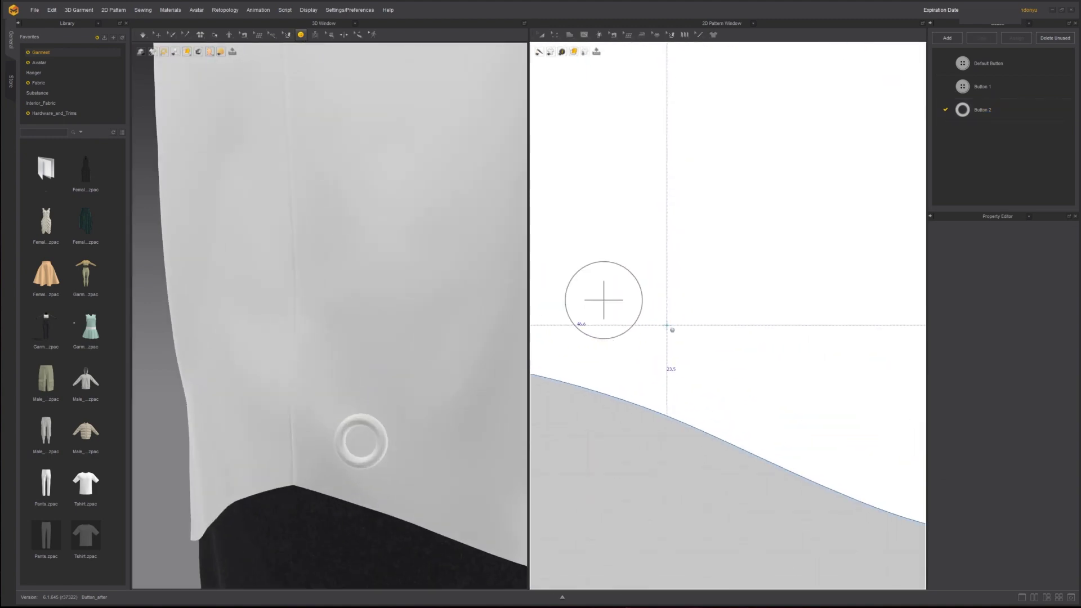
Step: Draw an internal circle about 57 mm around, centred on the eyelet button and just inside its outline
{"action": "left_click", "coordinate": [585, 37]}
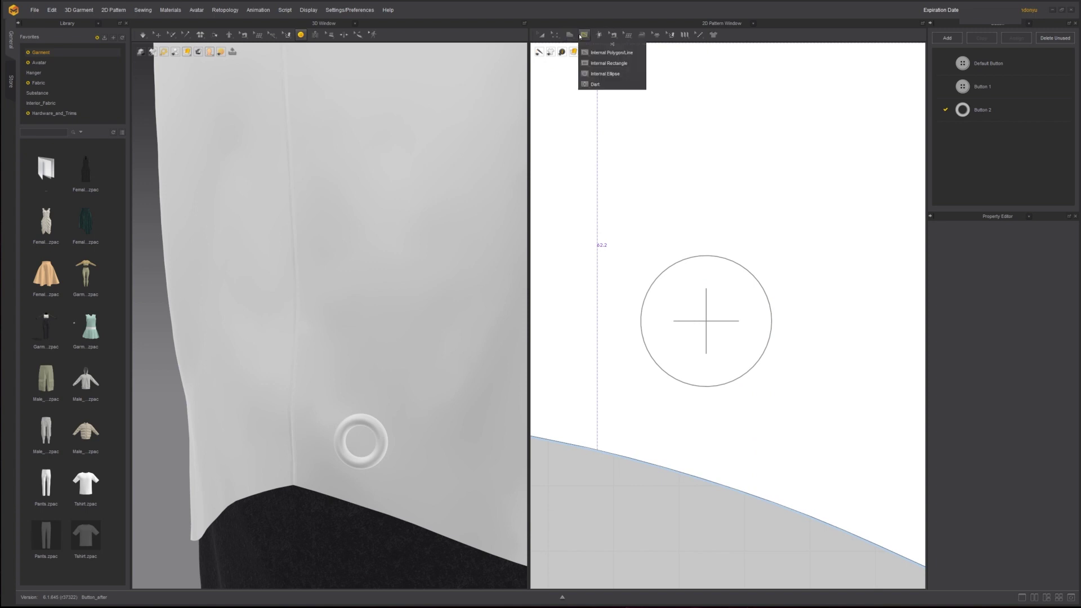
{"action": "left_click", "coordinate": [595, 75]}
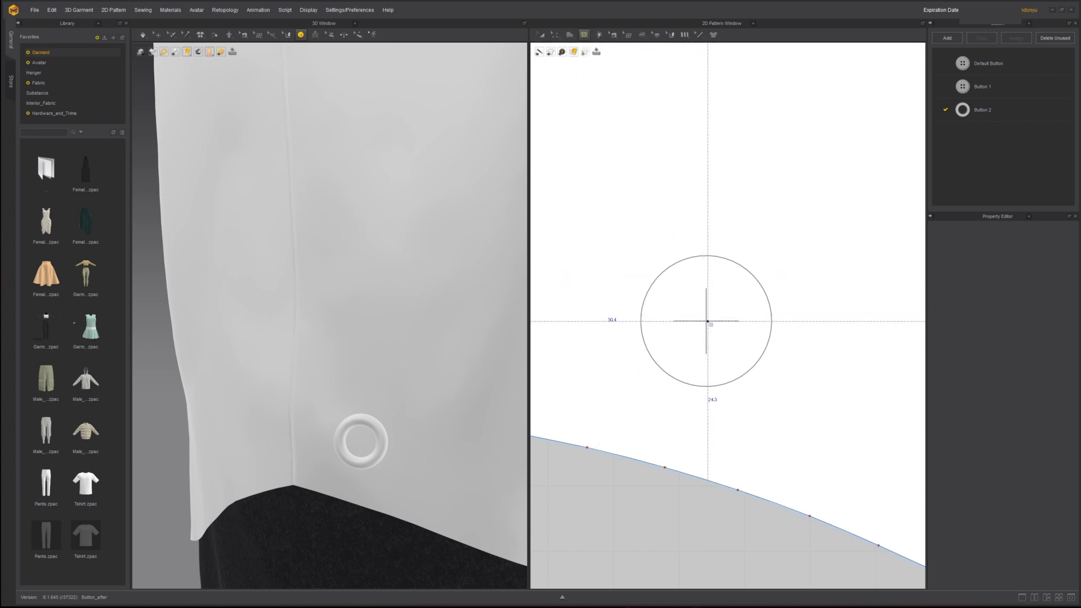
{"action": "key", "text": "ctrl"}
{"action": "left_click_drag", "start_coordinate": [713, 331], "coordinate": [767, 379], "text": "ctrl"}
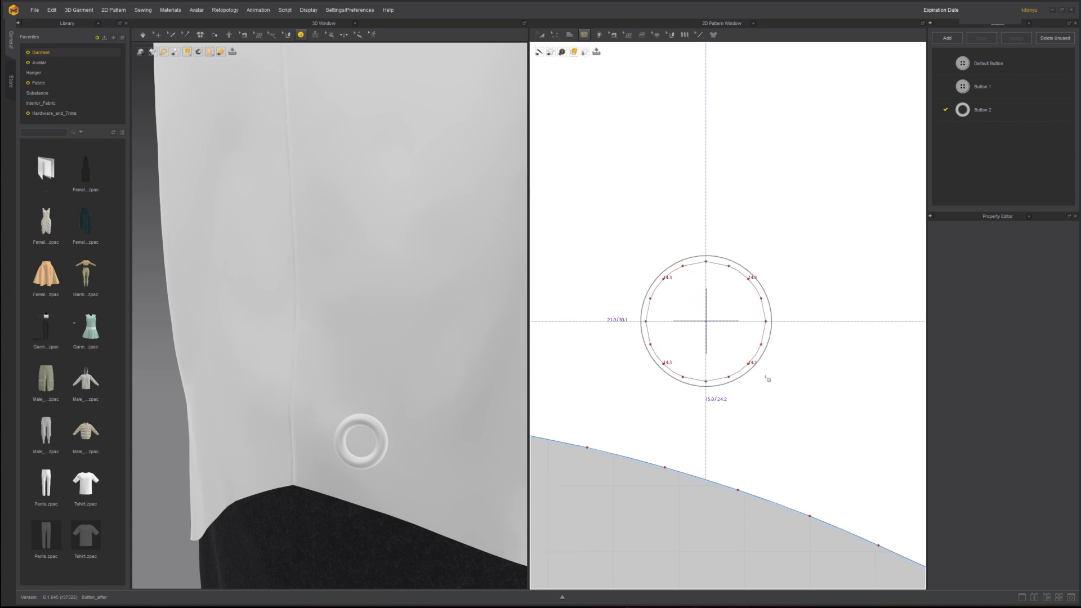
{"action": "left_click", "coordinate": [773, 355]}
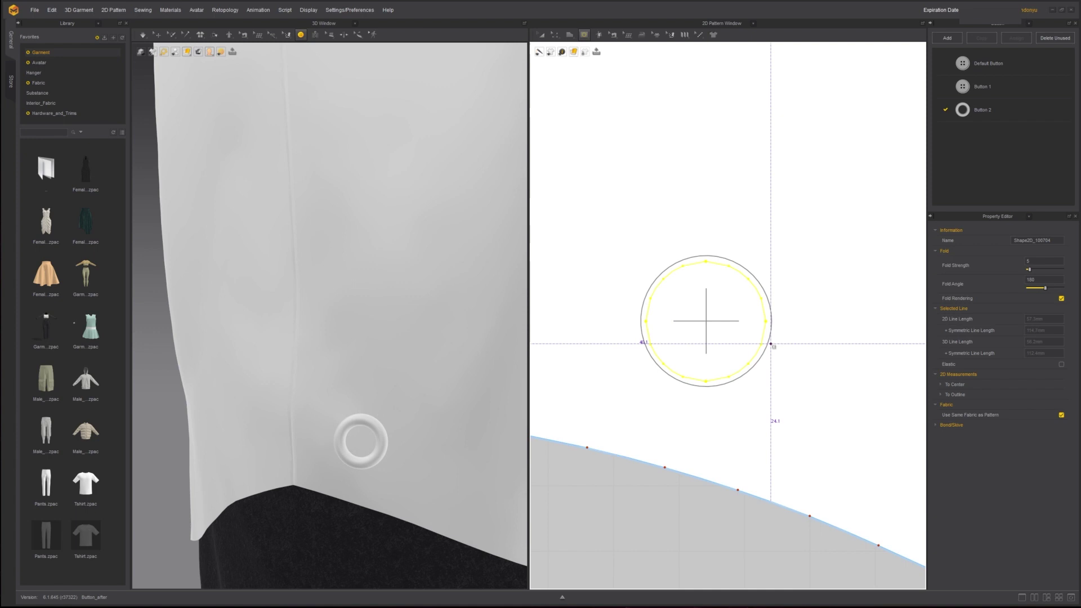
Step: Cut the internal circle out of the front pattern and move the piece outside the pattern's side edge
{"action": "left_click", "coordinate": [584, 35]}
{"action": "left_click", "coordinate": [554, 35]}
{"action": "left_click", "coordinate": [599, 52]}
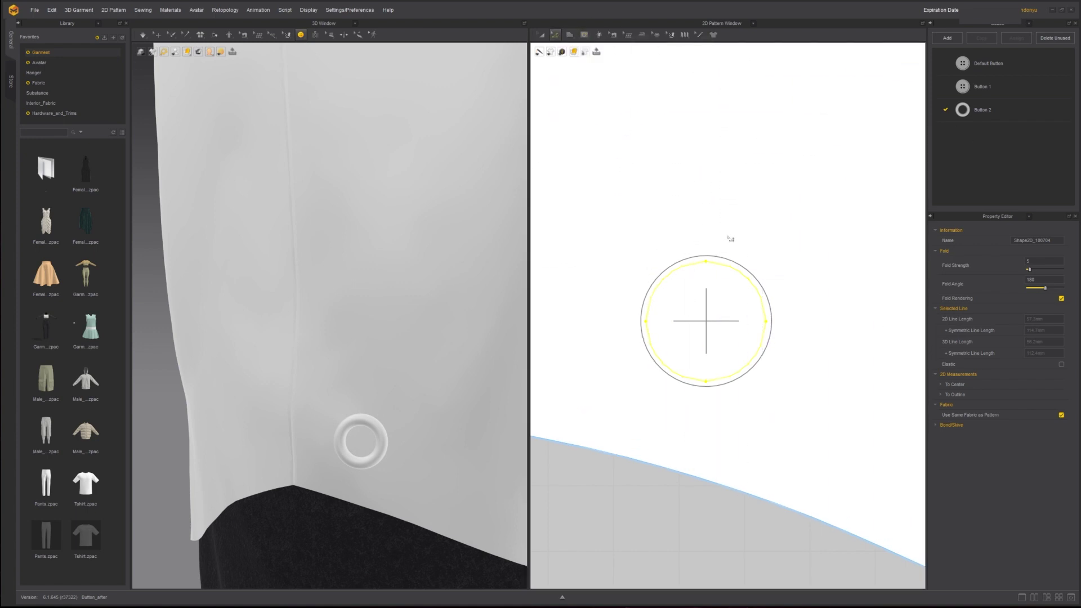
{"action": "right_click", "coordinate": [743, 278]}
{"action": "left_click", "coordinate": [788, 374]}
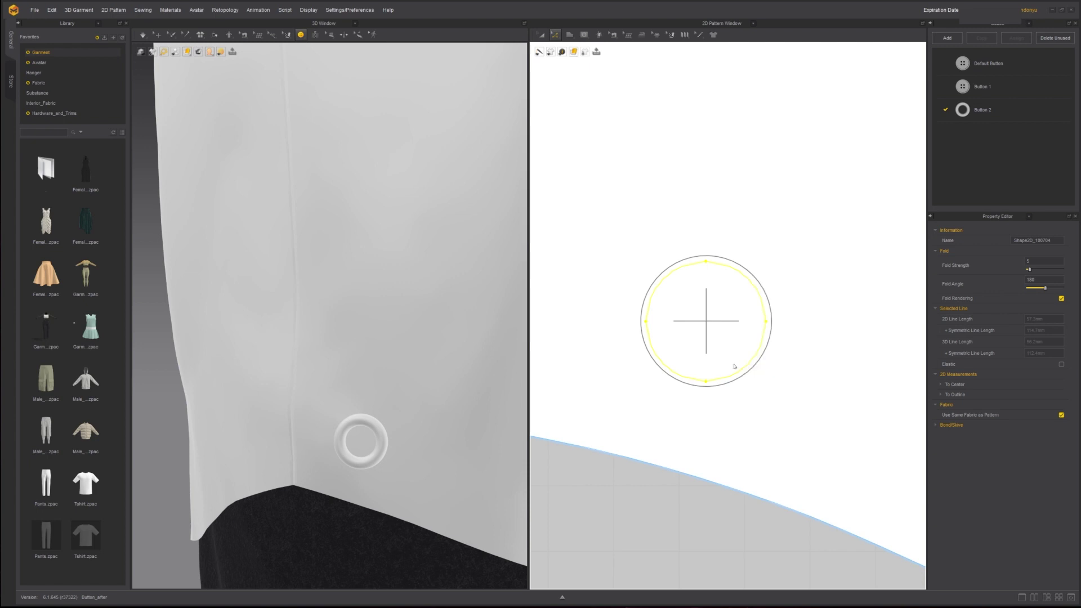
{"action": "key", "text": "a"}
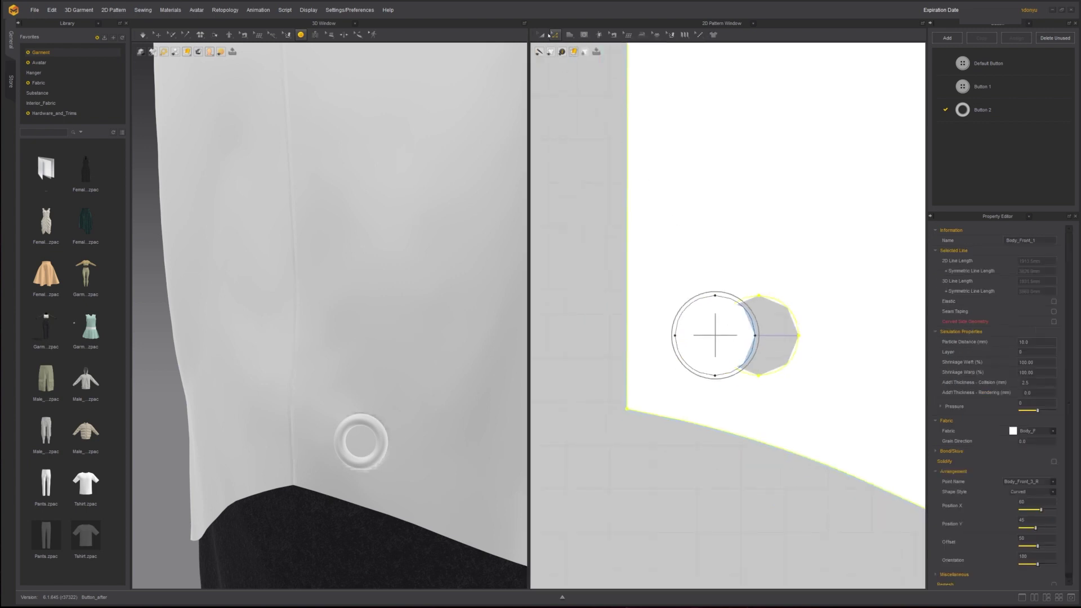
{"action": "left_click_drag", "start_coordinate": [731, 323], "coordinate": [584, 326]}
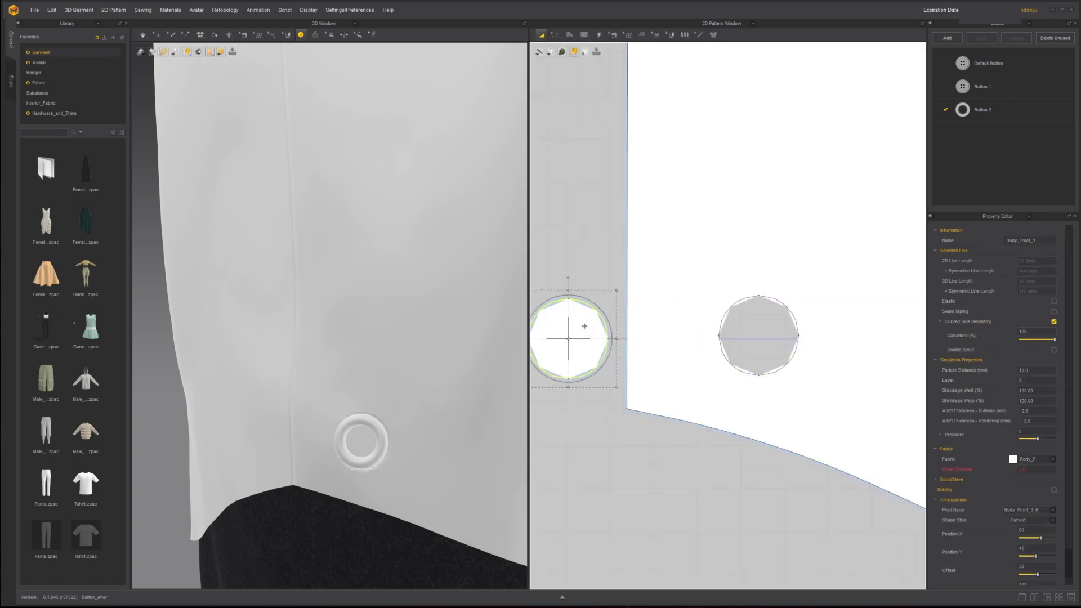
Step: Show the fabric list and make a copy of the Body_F fabric
{"action": "left_click", "coordinate": [1029, 24]}
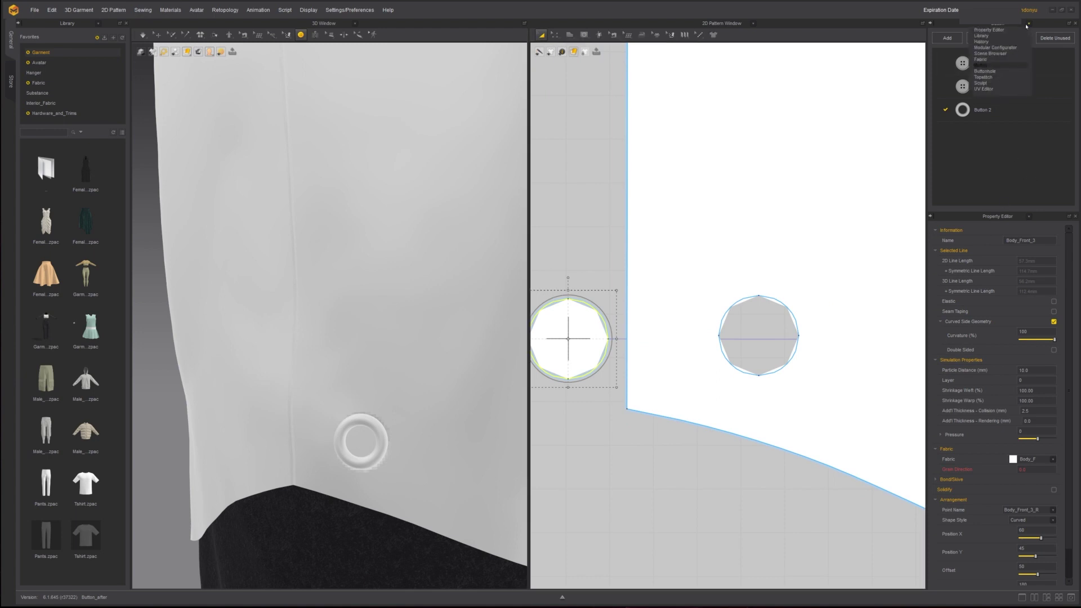
{"action": "left_click", "coordinate": [996, 77]}
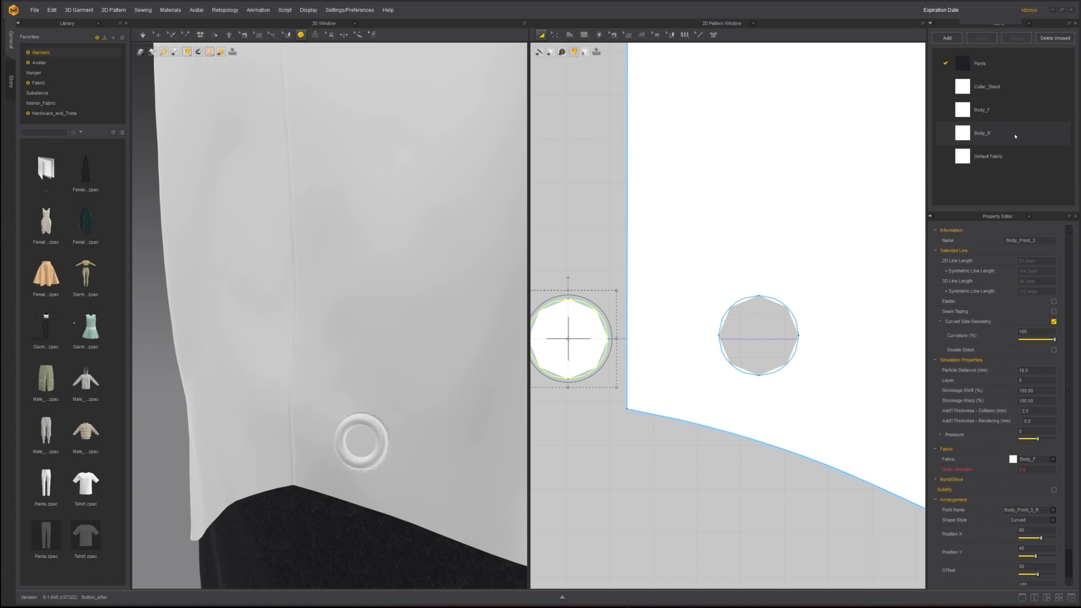
{"action": "left_click", "coordinate": [996, 113]}
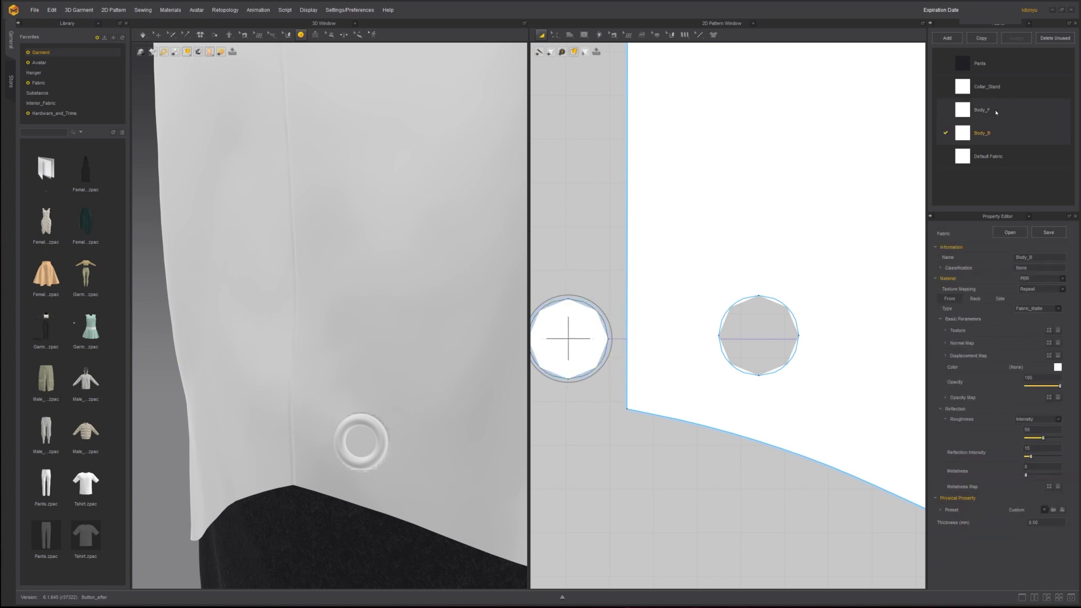
{"action": "left_click", "coordinate": [982, 38]}
Step: Assign the Body_F copy to the cut-out circle and lower that fabric's opacity all the way
{"action": "left_click", "coordinate": [607, 338]}
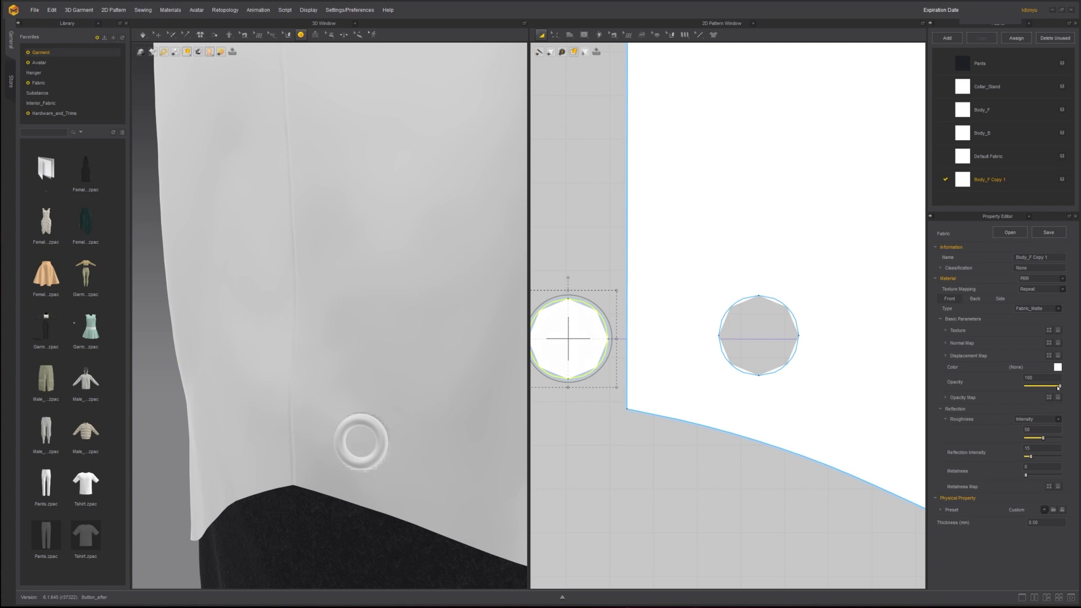
{"action": "left_click_drag", "start_coordinate": [1059, 387], "coordinate": [1024, 388]}
{"action": "right_click_drag", "start_coordinate": [431, 385], "coordinate": [471, 366]}
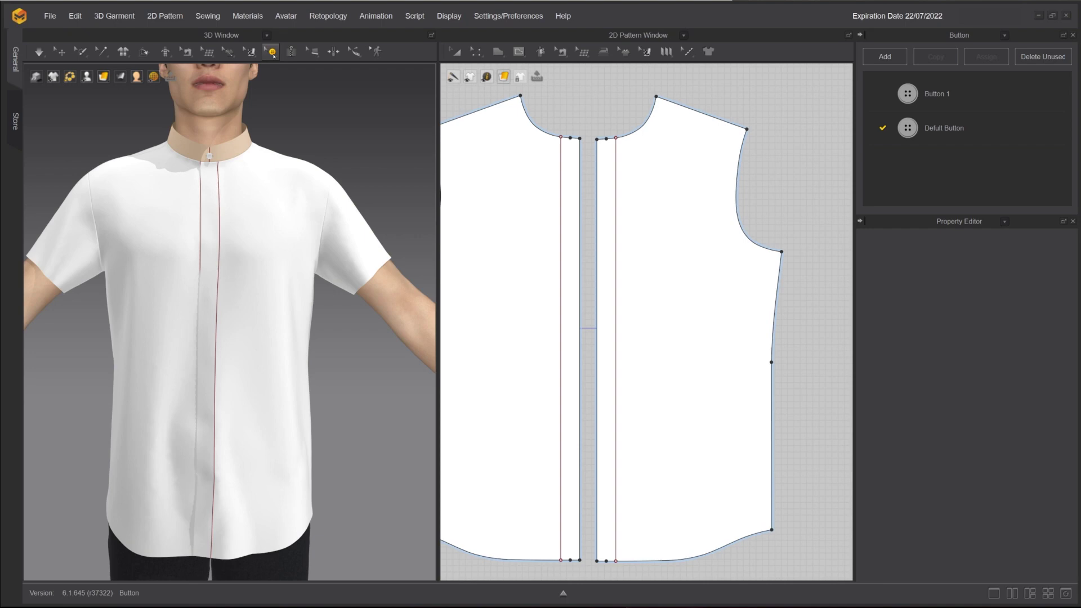
Step: Place a button on the right-hand front placket, 15 mm from the centre edge and 43 mm below the neckline, and copy it
{"action": "left_click", "coordinate": [272, 52]}
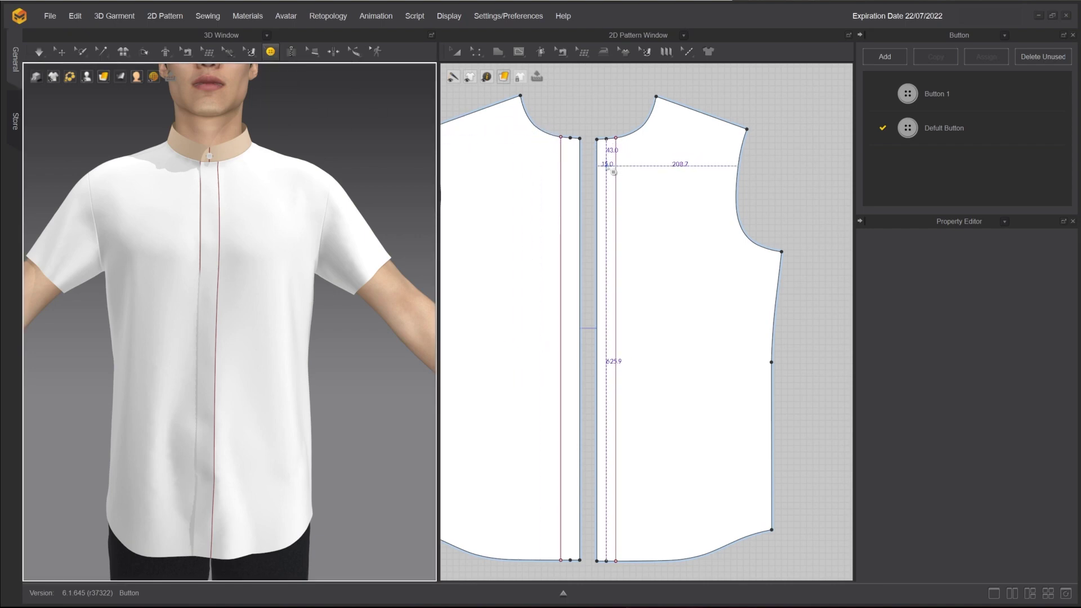
{"action": "left_click", "coordinate": [607, 166]}
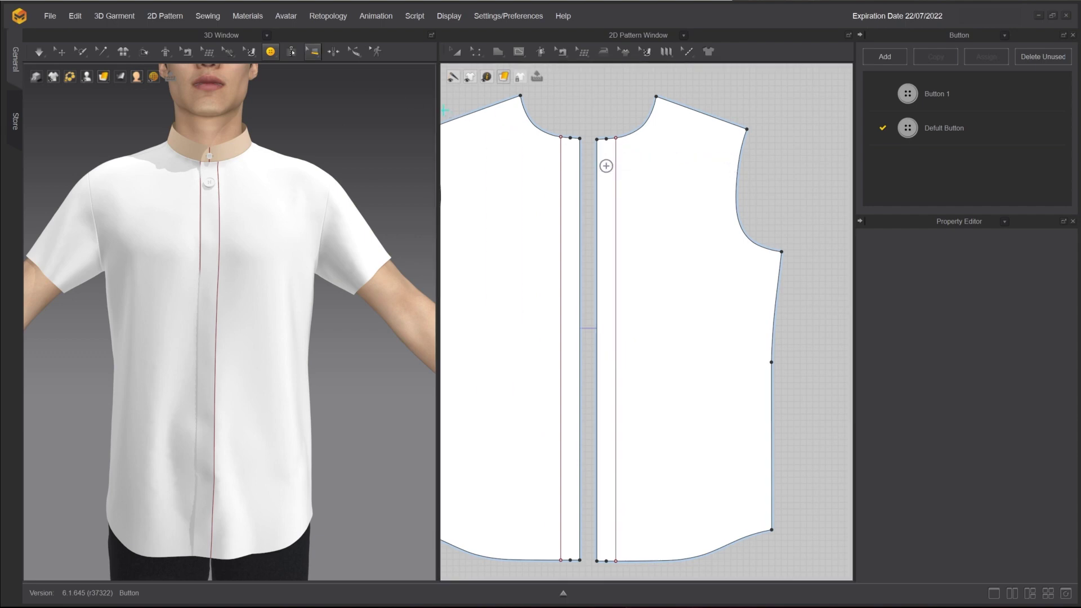
{"action": "mouse_move", "coordinate": [272, 54]}
{"action": "left_click", "coordinate": [308, 77]}
{"action": "left_click", "coordinate": [606, 165]}
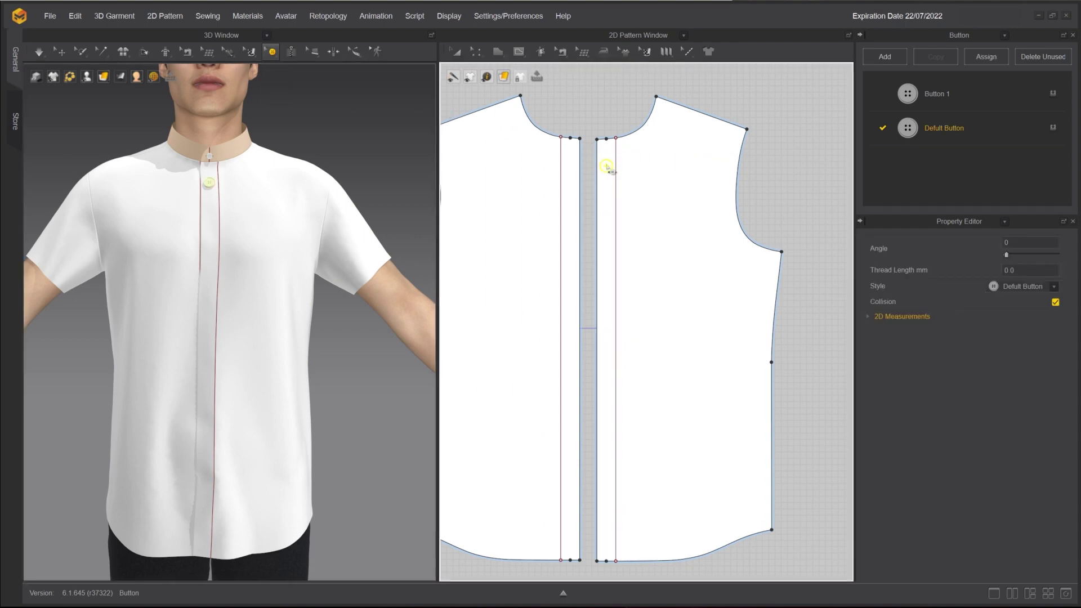
{"action": "right_click", "coordinate": [614, 164]}
{"action": "left_click", "coordinate": [627, 185]}
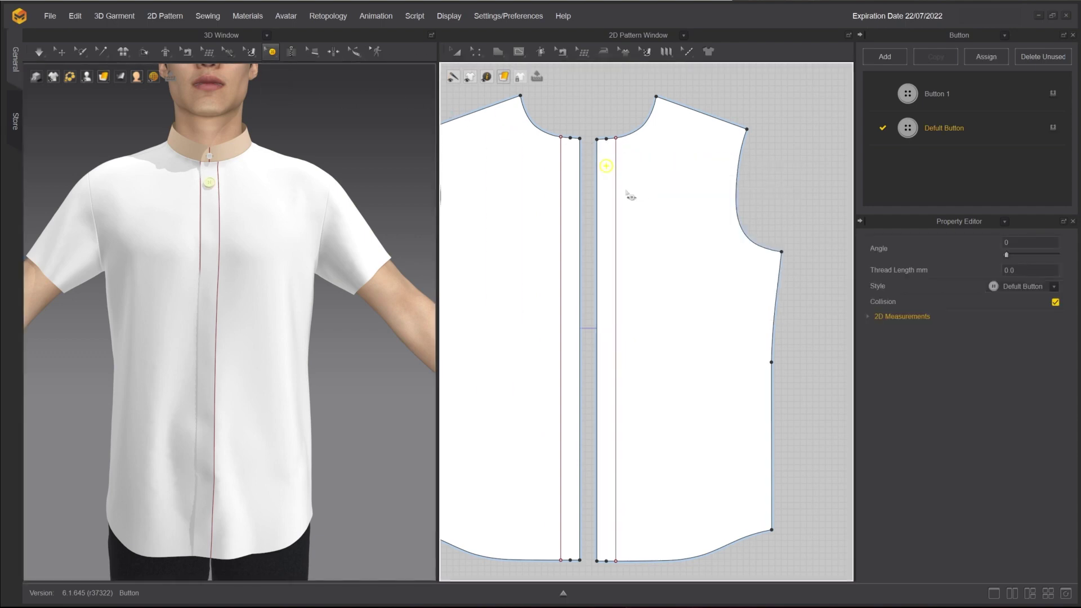
Step: Paste the copied button straight below the original at about 93 mm spacing and set the number of buttons to 6
{"action": "right_click", "coordinate": [611, 220]}
{"action": "left_click", "coordinate": [632, 224]}
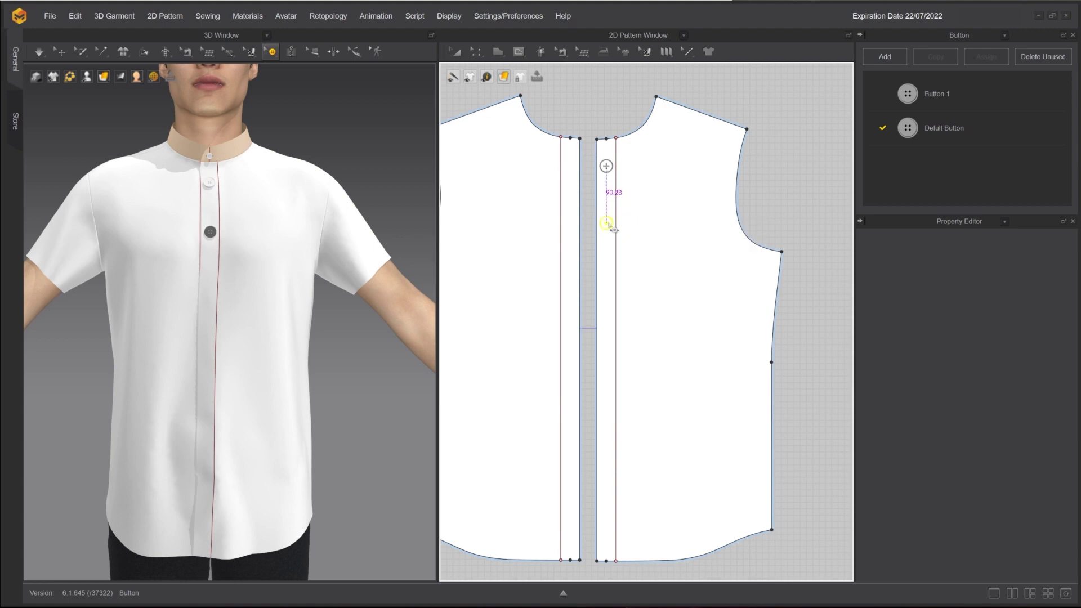
{"action": "left_click", "coordinate": [608, 226]}
{"action": "left_click_drag", "start_coordinate": [599, 220], "coordinate": [346, 220]}
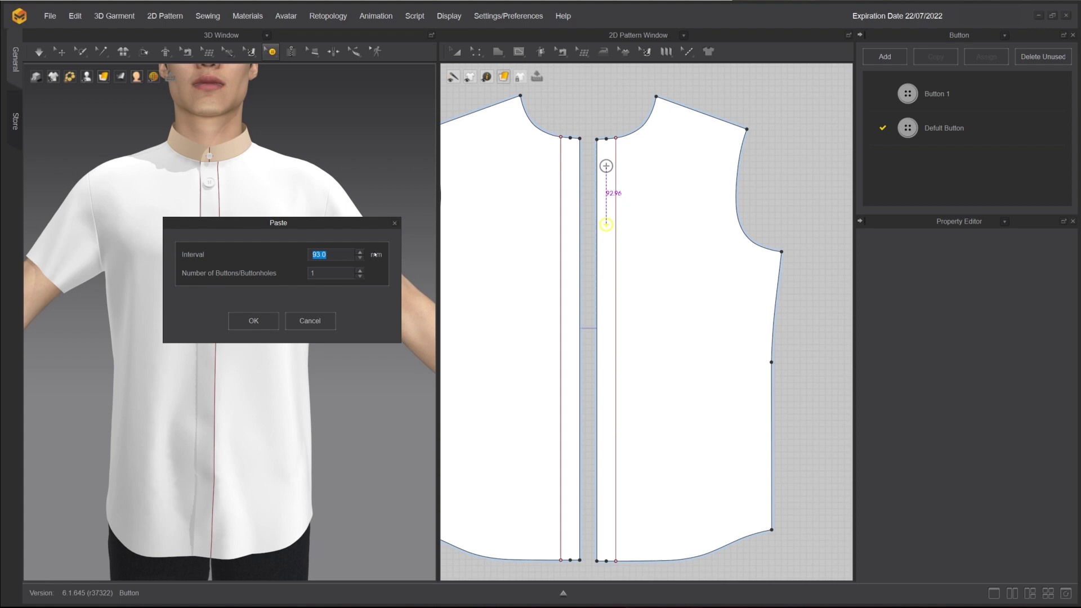
{"action": "left_click", "coordinate": [360, 270]}
{"action": "left_click", "coordinate": [360, 271]}
{"action": "left_click", "coordinate": [360, 270]}
{"action": "left_click", "coordinate": [360, 271]}
{"action": "left_click", "coordinate": [360, 270]}
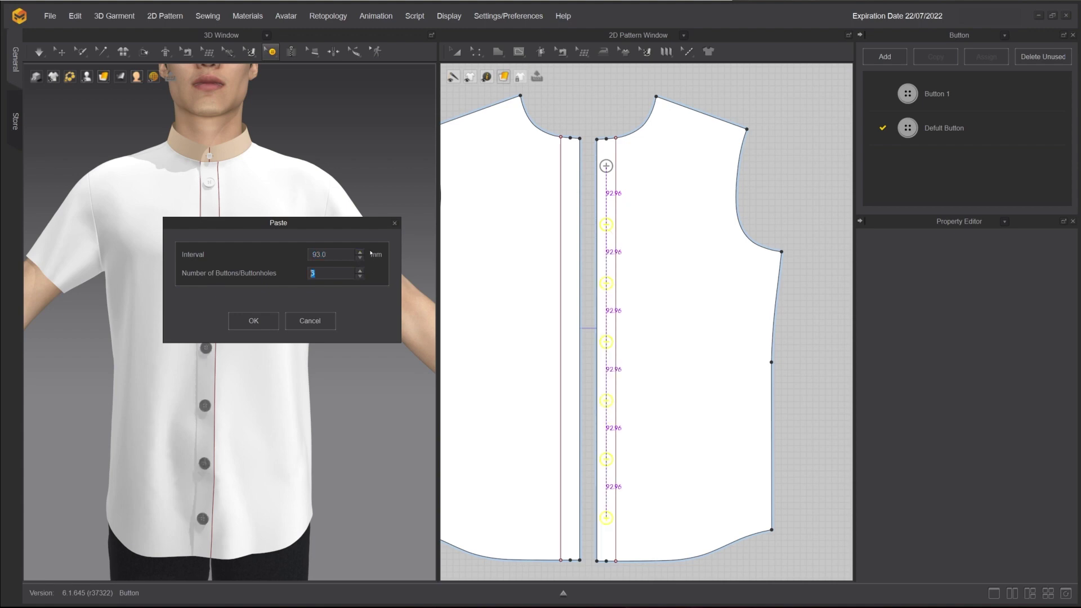
Step: Set the paste interval to 86 mm and create the copies down the placket
{"action": "left_click", "coordinate": [360, 258]}
{"action": "left_click", "coordinate": [361, 258]}
{"action": "left_click", "coordinate": [360, 258]}
{"action": "left_click", "coordinate": [360, 258]}
{"action": "left_click", "coordinate": [360, 258]}
{"action": "left_click", "coordinate": [360, 258]}
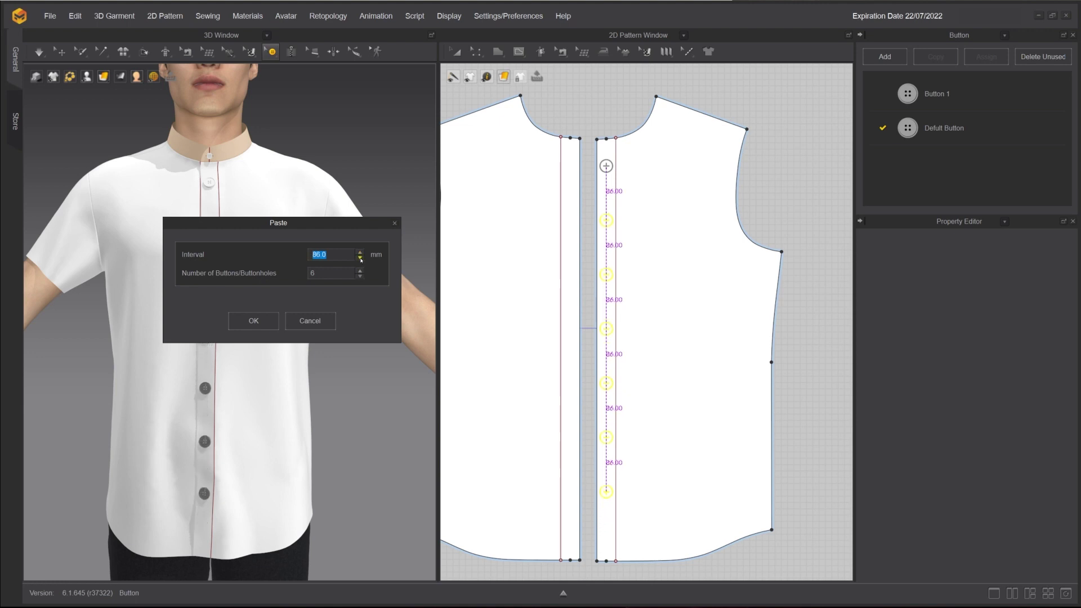
{"action": "left_click", "coordinate": [254, 321]}
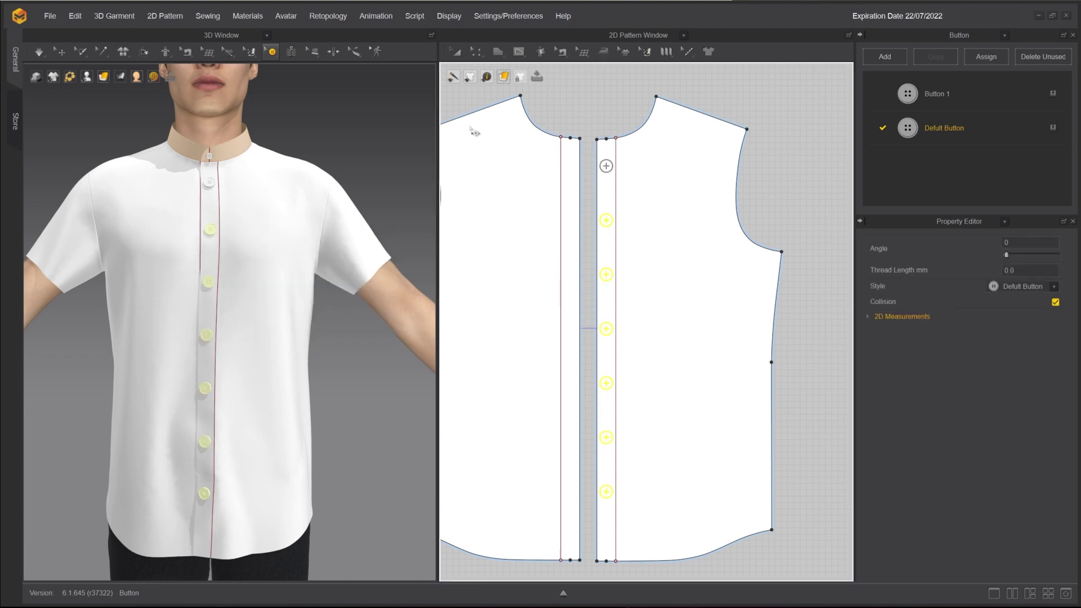
Step: Select all the buttons on the front placket and delete them
{"action": "left_click_drag", "start_coordinate": [594, 149], "coordinate": [642, 516]}
{"action": "left_click", "coordinate": [657, 198]}
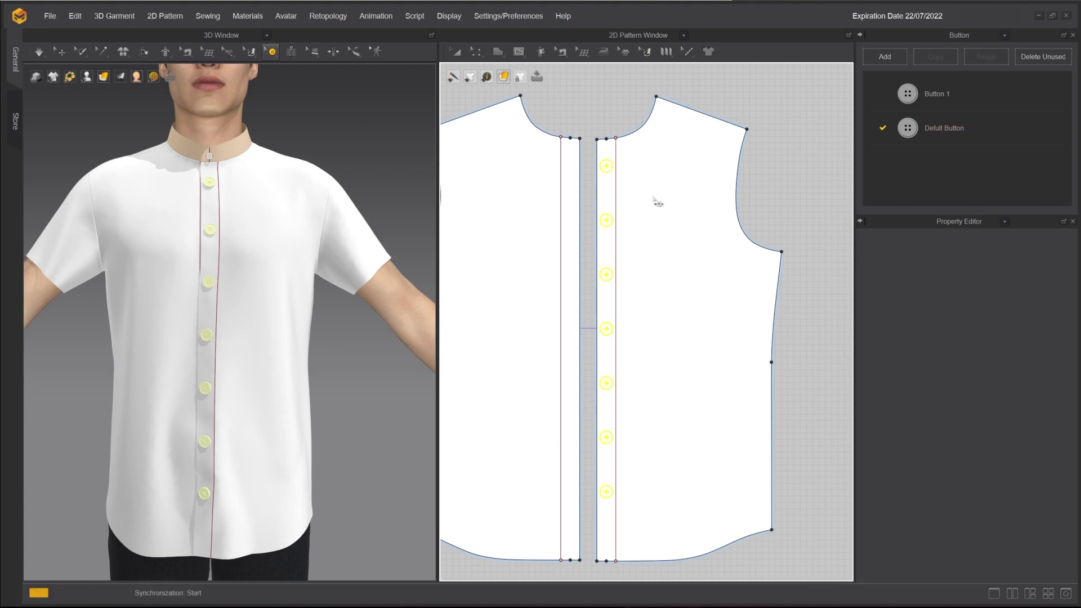
Step: Set up a new button offset from the right-hand front's centre edge, with a start distance of 14 mm and interval of 45 mm
{"action": "left_click", "coordinate": [271, 53]}
{"action": "left_click", "coordinate": [294, 94]}
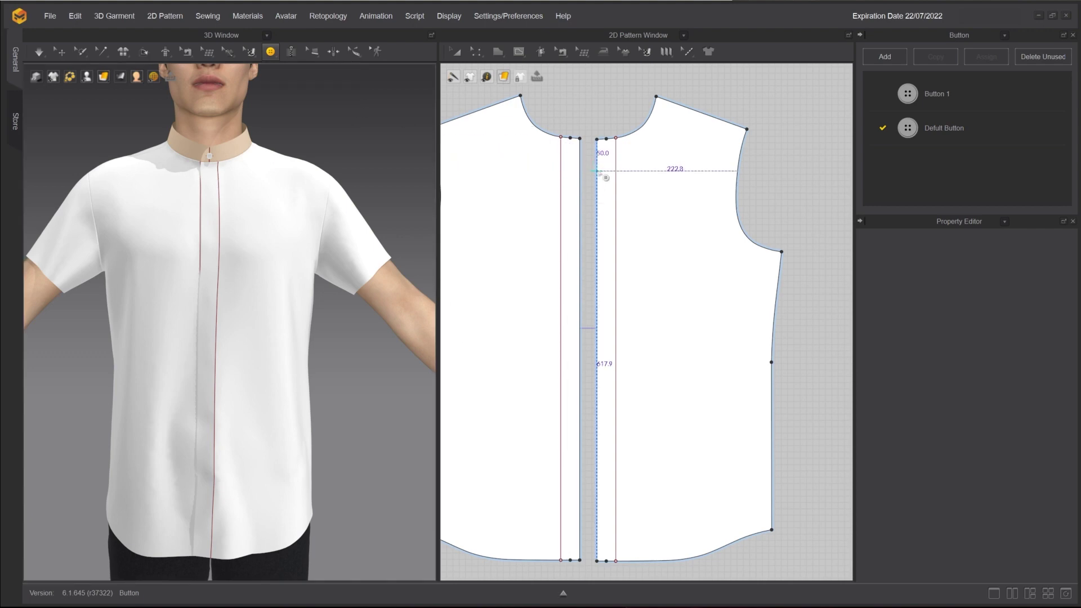
{"action": "right_click", "coordinate": [598, 172]}
{"action": "left_click_drag", "start_coordinate": [594, 173], "coordinate": [443, 186]}
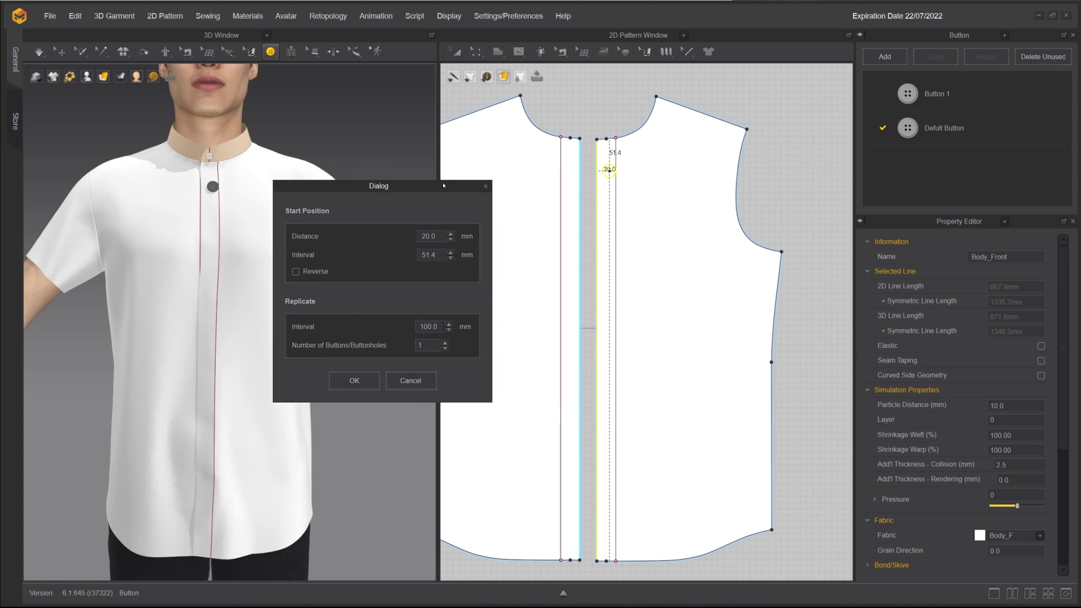
{"action": "left_click", "coordinate": [450, 258]}
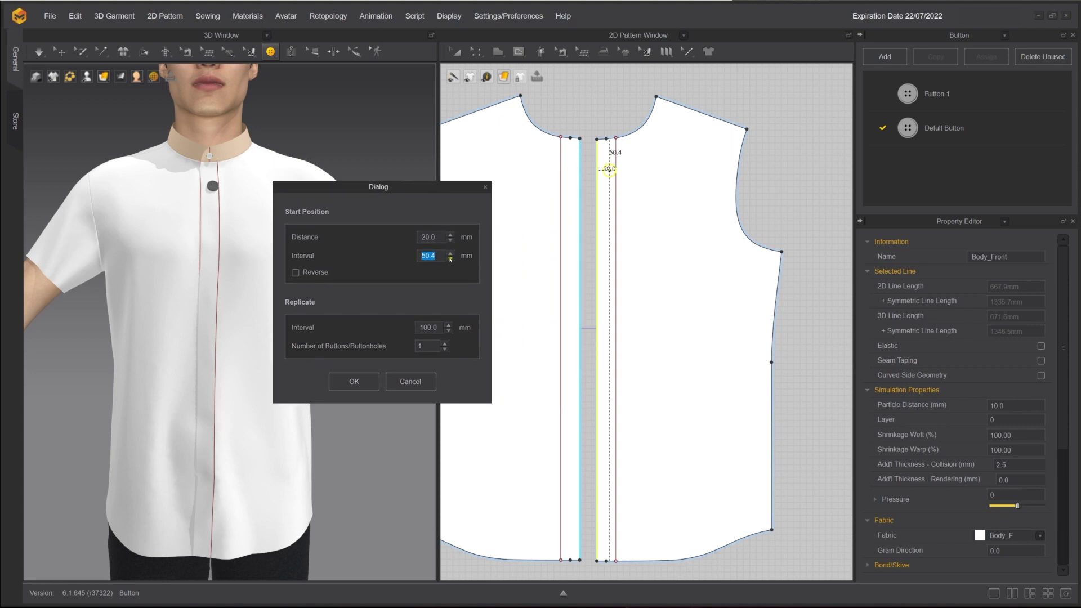
{"action": "left_click", "coordinate": [451, 254]}
{"action": "left_click", "coordinate": [451, 259]}
{"action": "left_click", "coordinate": [450, 259]}
{"action": "left_click", "coordinate": [451, 259]}
{"action": "left_click", "coordinate": [451, 258]}
{"action": "left_click", "coordinate": [451, 258]}
{"action": "left_click", "coordinate": [451, 239]}
{"action": "left_click", "coordinate": [450, 240]}
{"action": "left_click", "coordinate": [450, 240]}
{"action": "left_click", "coordinate": [451, 240]}
{"action": "left_click", "coordinate": [450, 240]}
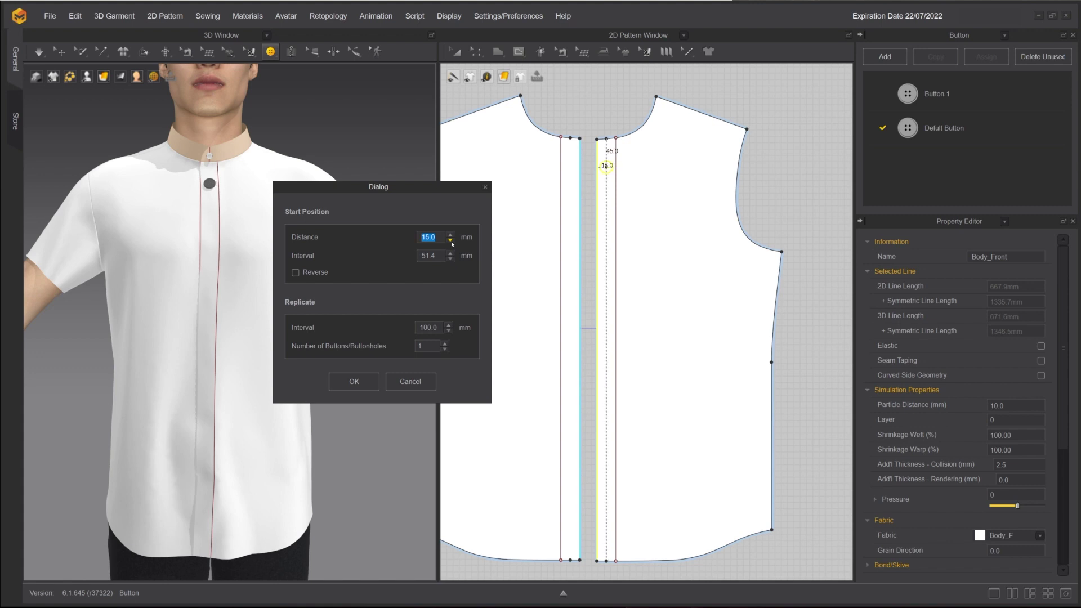
{"action": "left_click", "coordinate": [451, 240]}
Step: Replicate the button at a 94 mm interval for 6 buttons and create them along the placket
{"action": "left_click_drag", "start_coordinate": [439, 328], "coordinate": [396, 327]}
{"action": "type", "text": "9"}
{"action": "type", "text": "6"}
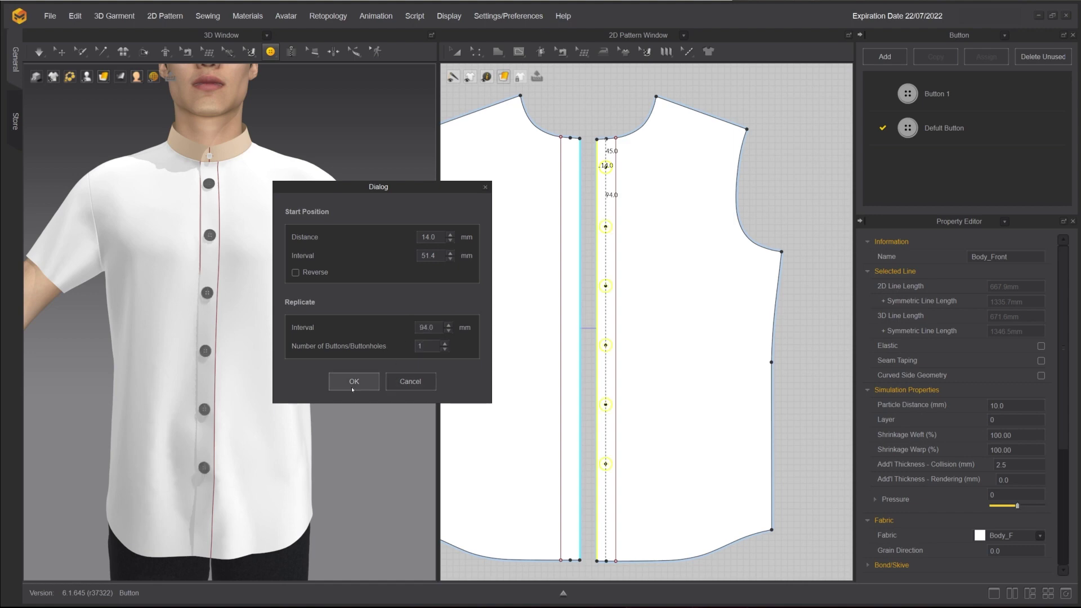
{"action": "left_click", "coordinate": [353, 382]}
{"action": "scroll", "coordinate": [346, 374], "scroll_direction": "up", "scroll_amount": 2}
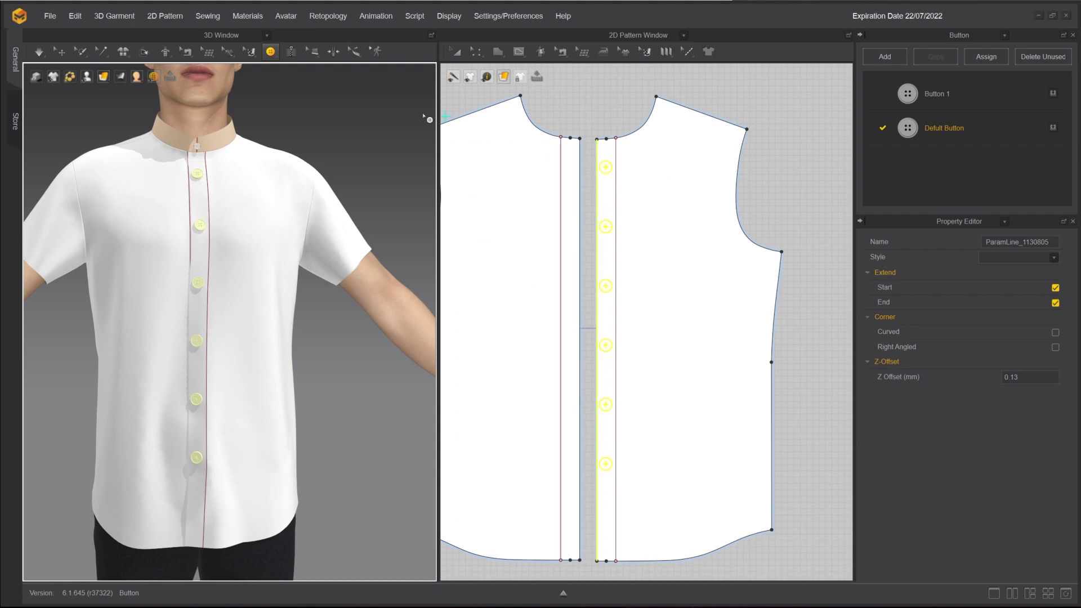
Step: Select all the buttons on the right-hand front placket and duplicate them as buttonholes to the symmetric pattern
{"action": "left_click", "coordinate": [270, 51]}
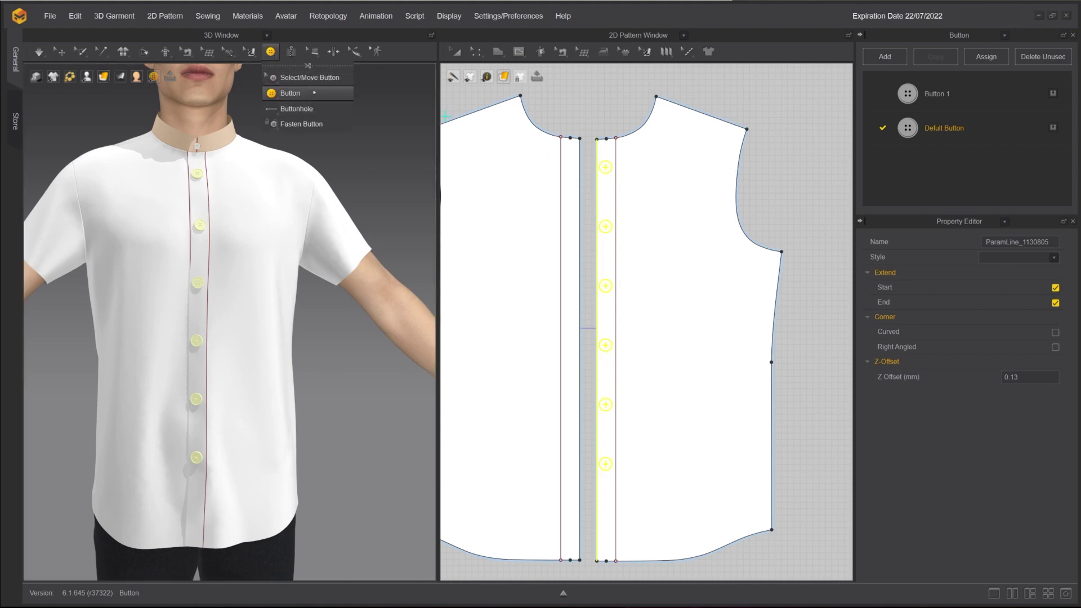
{"action": "left_click", "coordinate": [329, 80]}
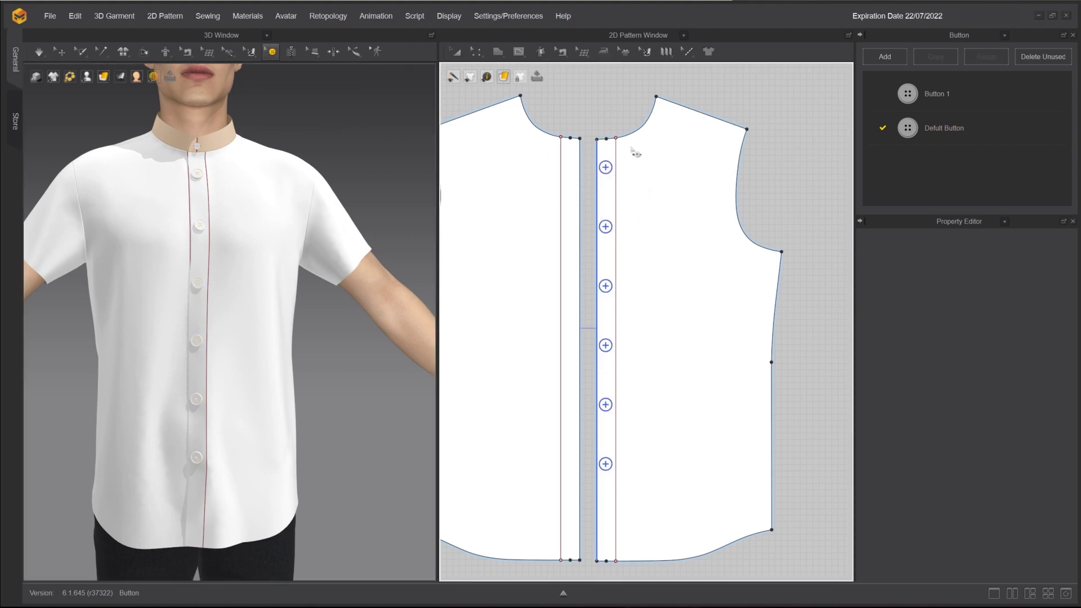
{"action": "left_click_drag", "start_coordinate": [631, 148], "coordinate": [594, 513]}
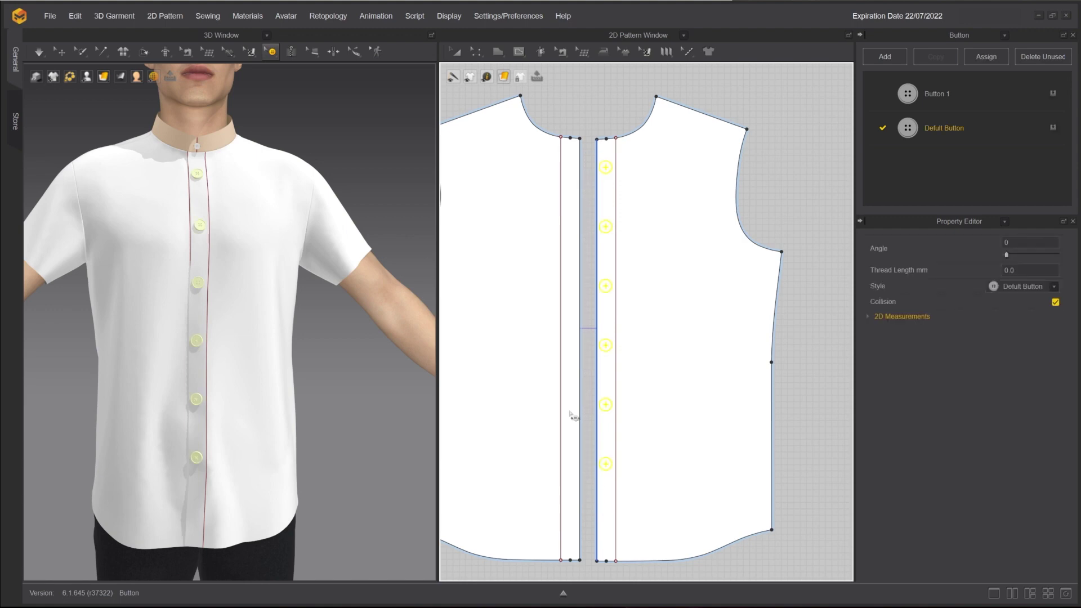
{"action": "right_click", "coordinate": [608, 346]}
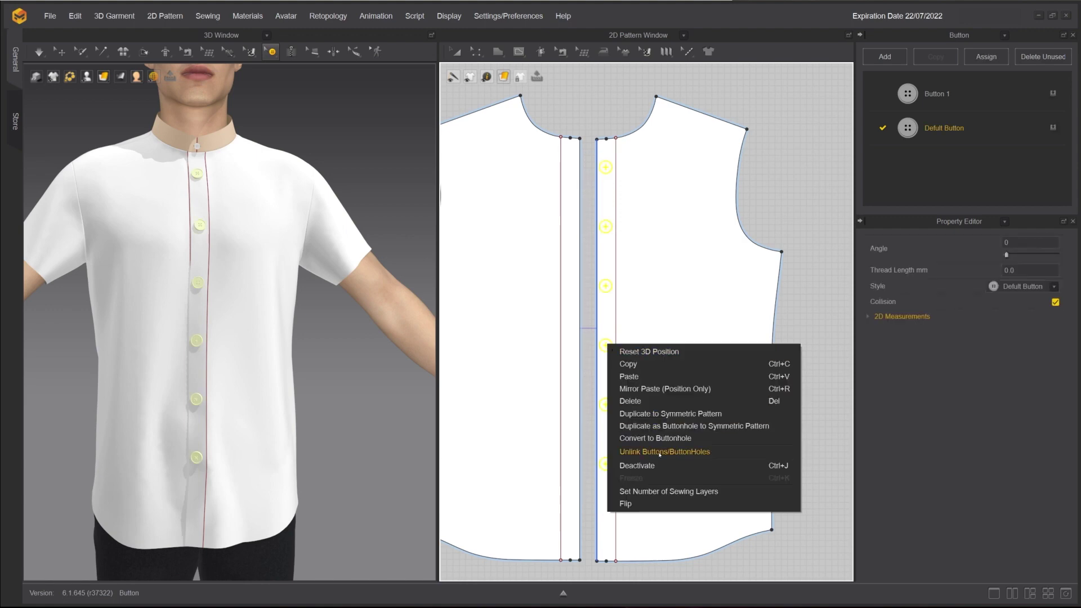
{"action": "left_click", "coordinate": [701, 428]}
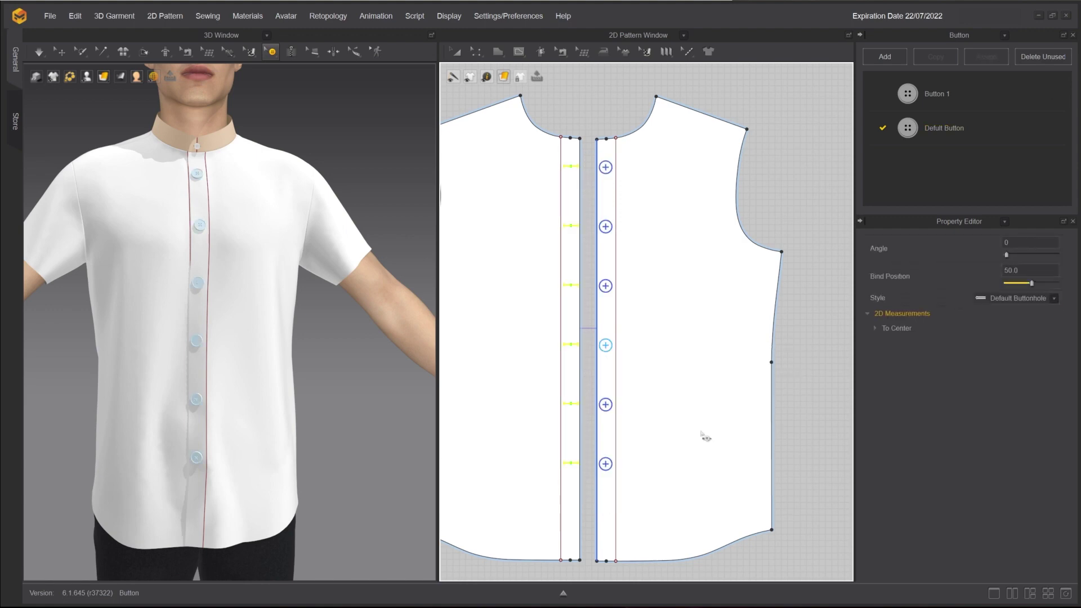
Step: Select all six buttons on the right-hand front in the 2D pattern and convert them to buttonholes
{"action": "left_click_drag", "start_coordinate": [640, 503], "coordinate": [584, 172]}
{"action": "right_click", "coordinate": [606, 169]}
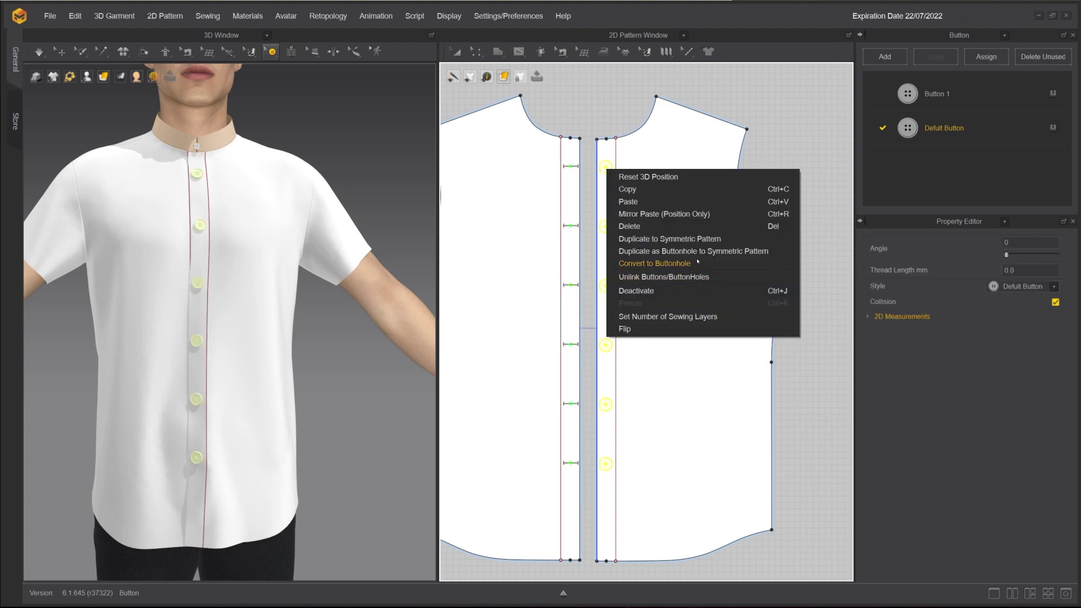
{"action": "left_click", "coordinate": [660, 277]}
{"action": "left_click", "coordinate": [510, 330]}
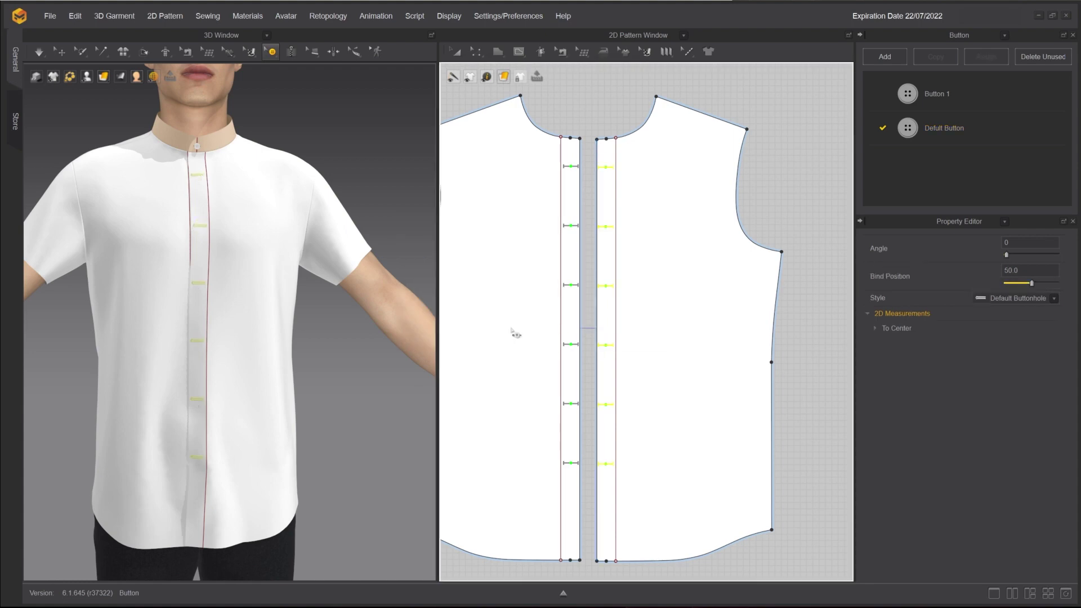
Step: Select all the buttonholes on the left-hand front in the 2D pattern and convert them to buttons
{"action": "left_click_drag", "start_coordinate": [536, 155], "coordinate": [586, 478]}
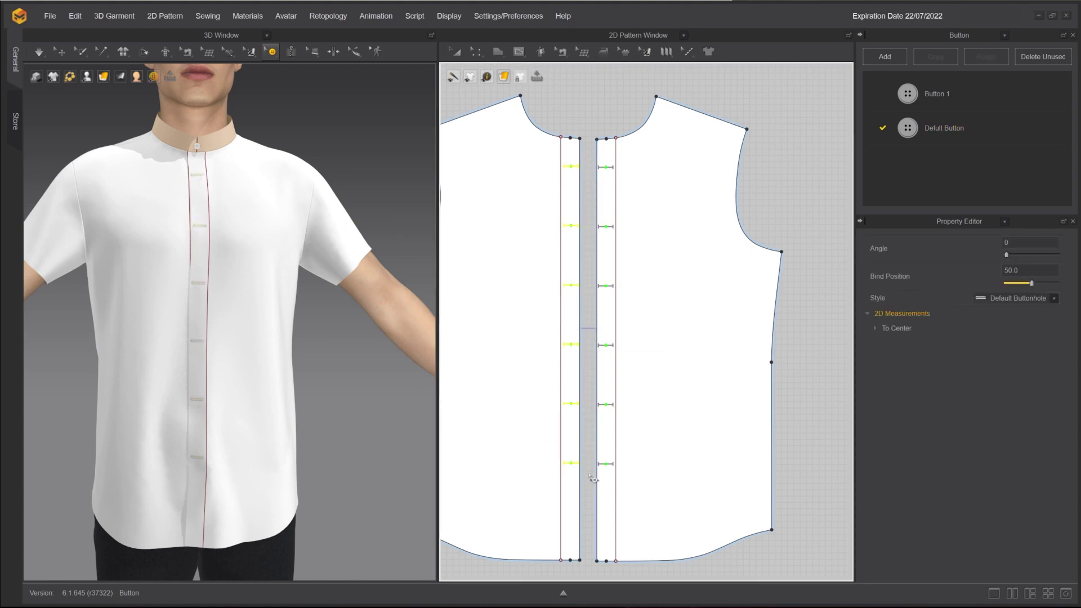
{"action": "right_click", "coordinate": [574, 463]}
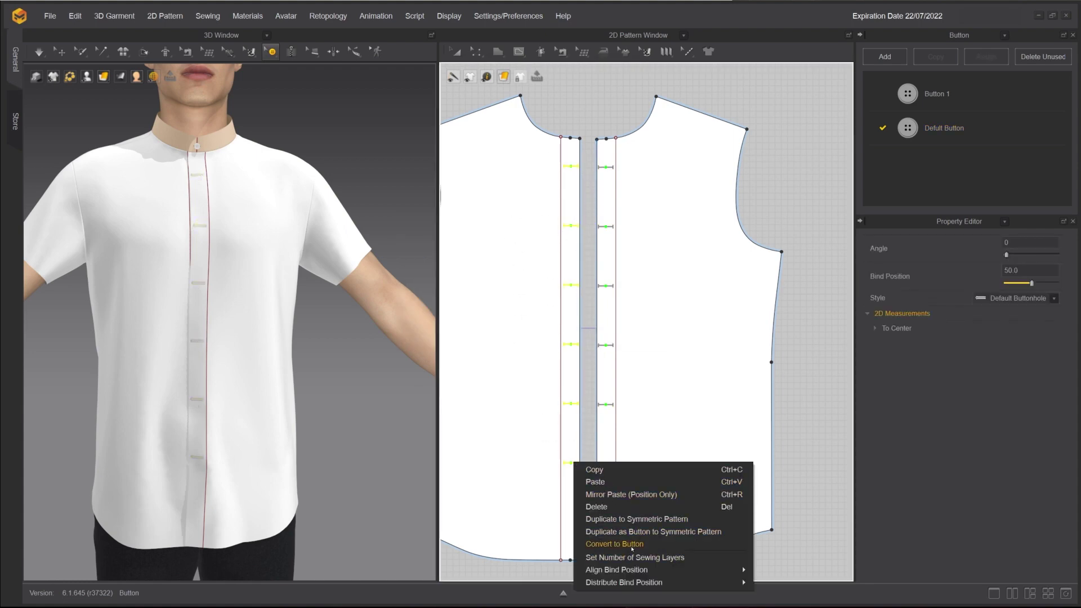
{"action": "left_click", "coordinate": [618, 543]}
{"action": "left_click", "coordinate": [333, 151]}
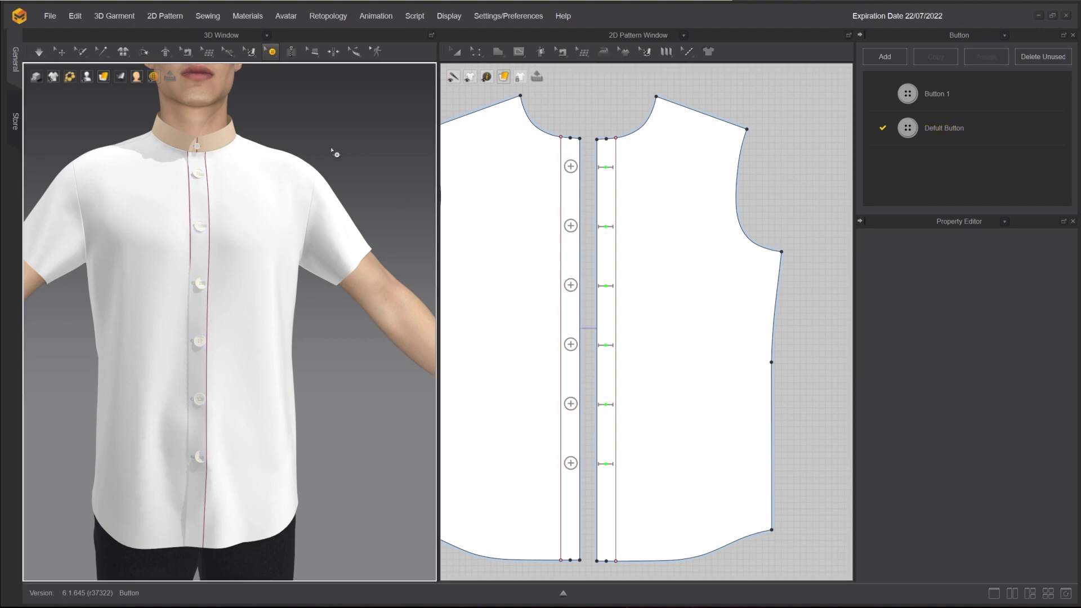
Step: Fasten all the left-hand front's buttons to the matching buttonholes on the right-hand front and run the simulation briefly
{"action": "left_click", "coordinate": [270, 51]}
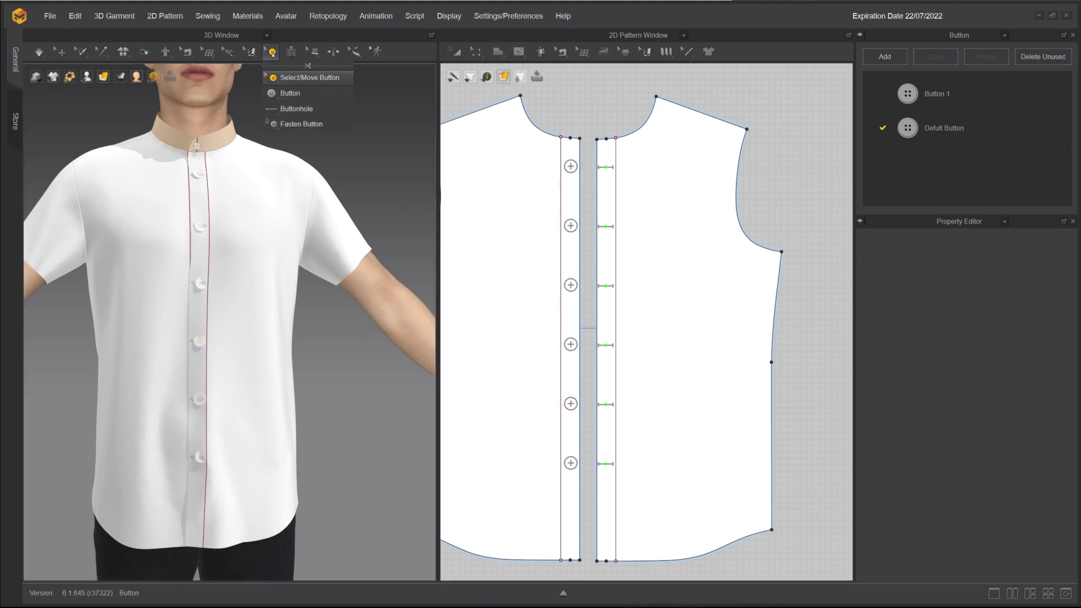
{"action": "left_click", "coordinate": [309, 125]}
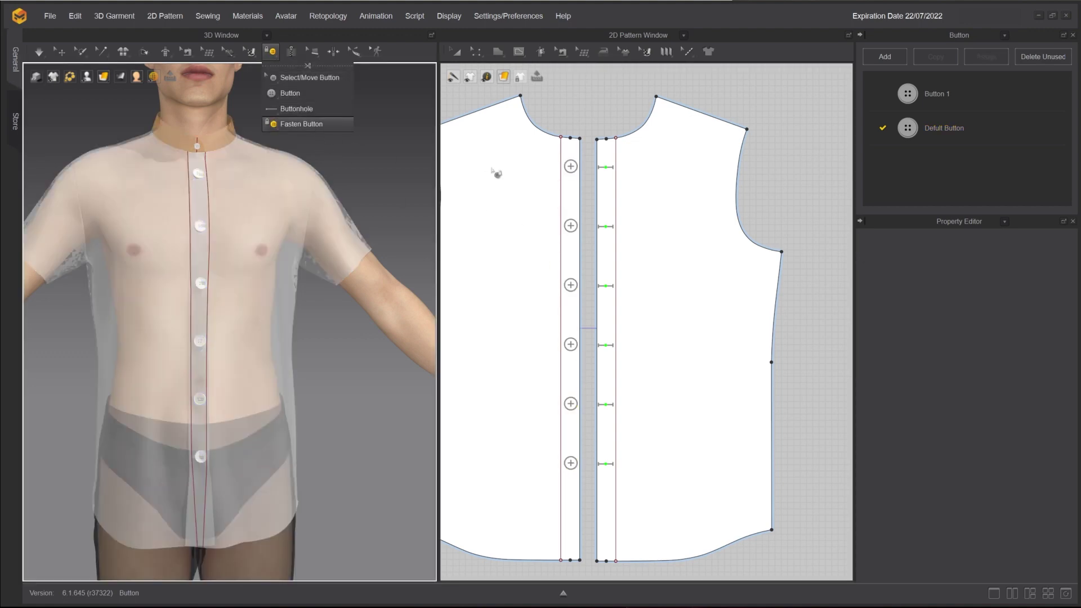
{"action": "left_click_drag", "start_coordinate": [543, 152], "coordinate": [589, 501]}
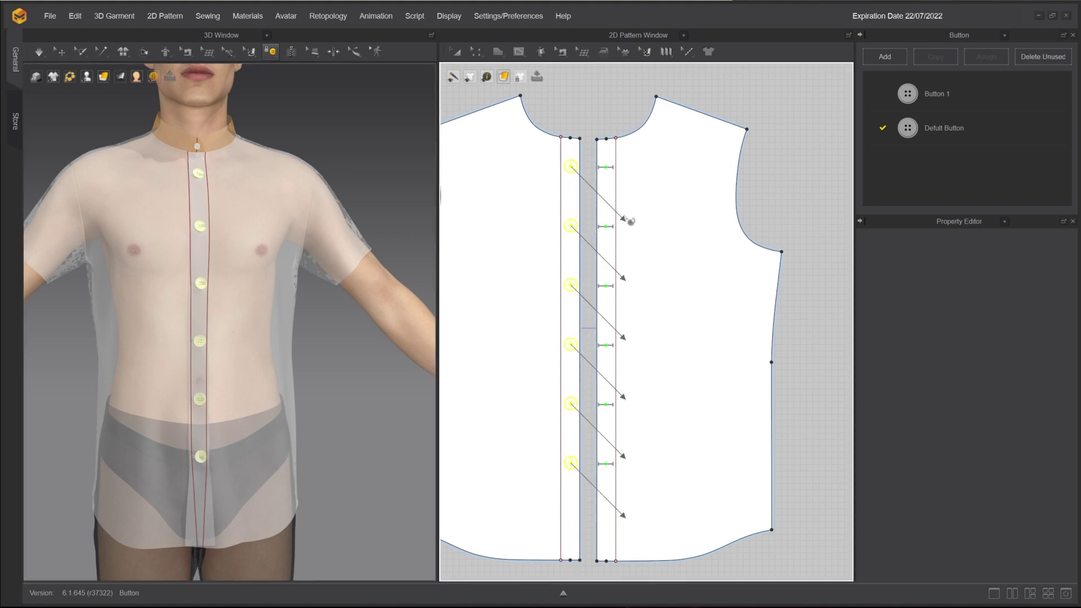
{"action": "left_click", "coordinate": [606, 168]}
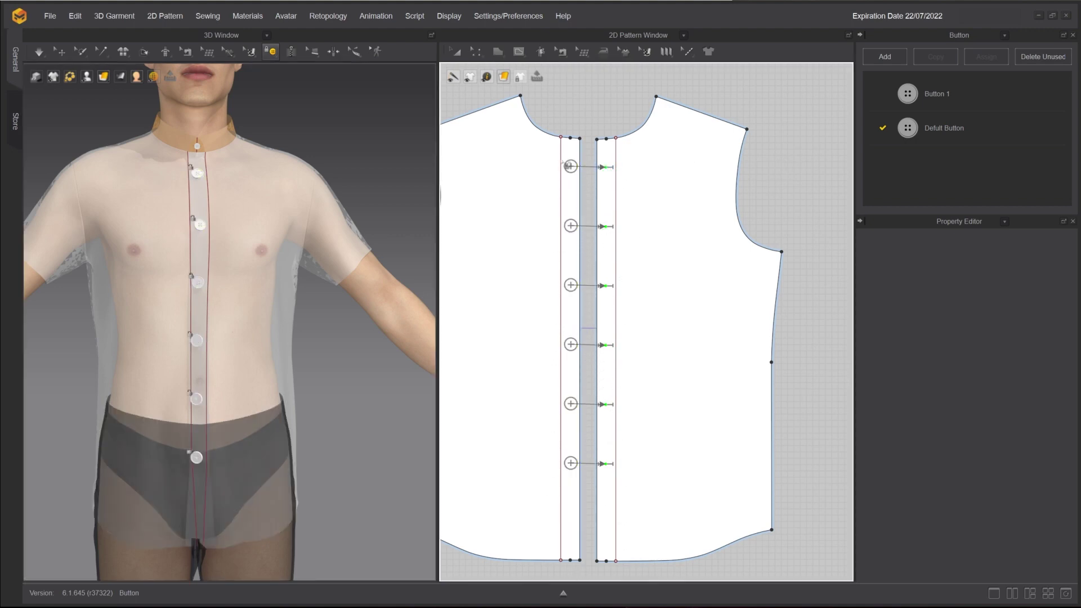
{"action": "key", "text": "space"}
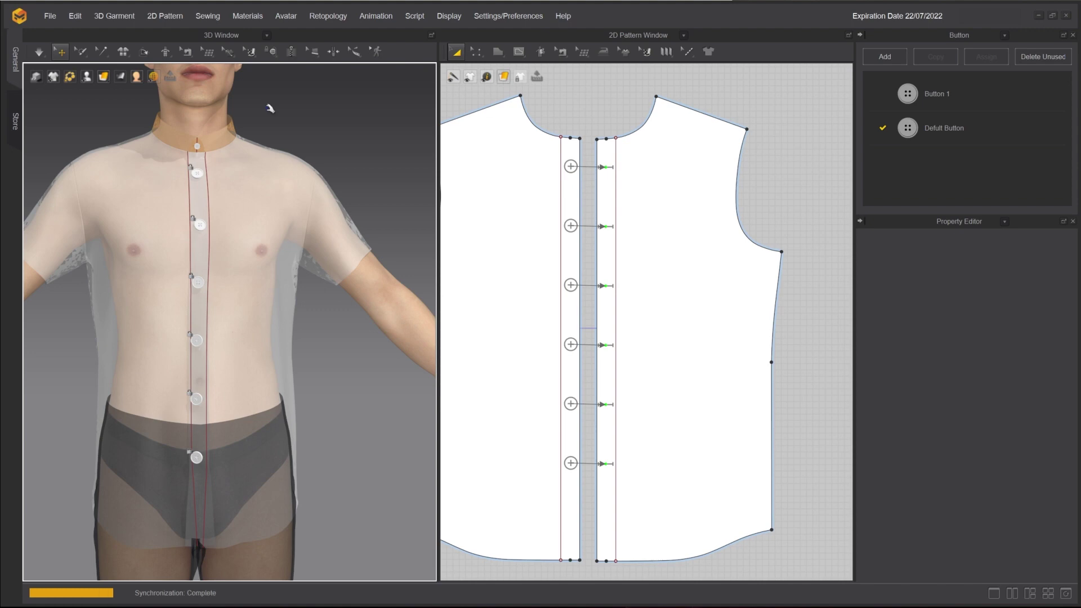
{"action": "key", "text": "space"}
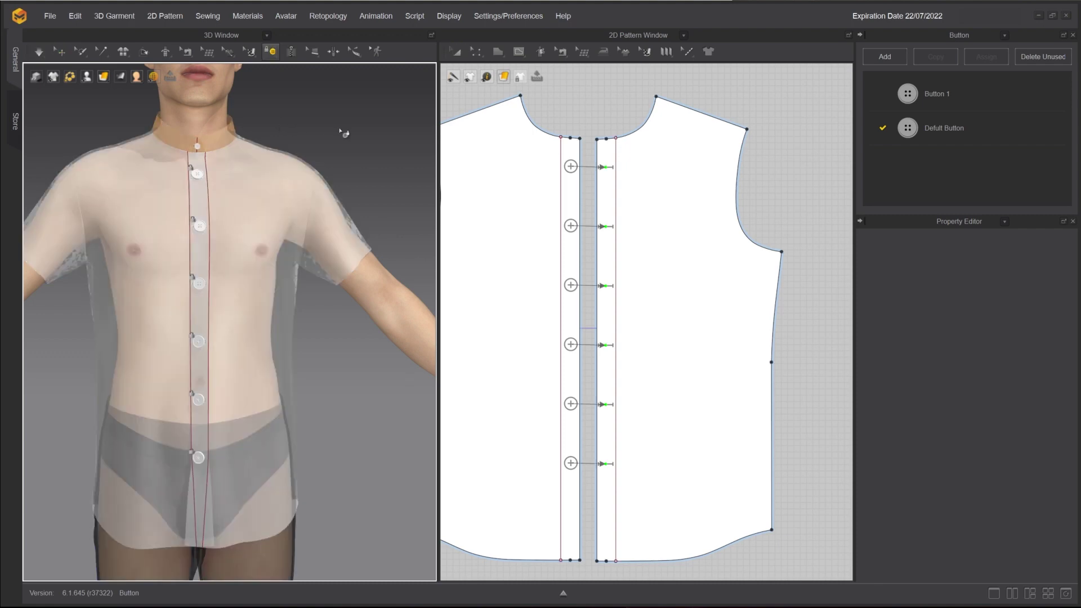
Step: Unfasten the two lowest buttons on the placket from their buttonholes
{"action": "left_click", "coordinate": [271, 53]}
{"action": "left_click", "coordinate": [282, 123]}
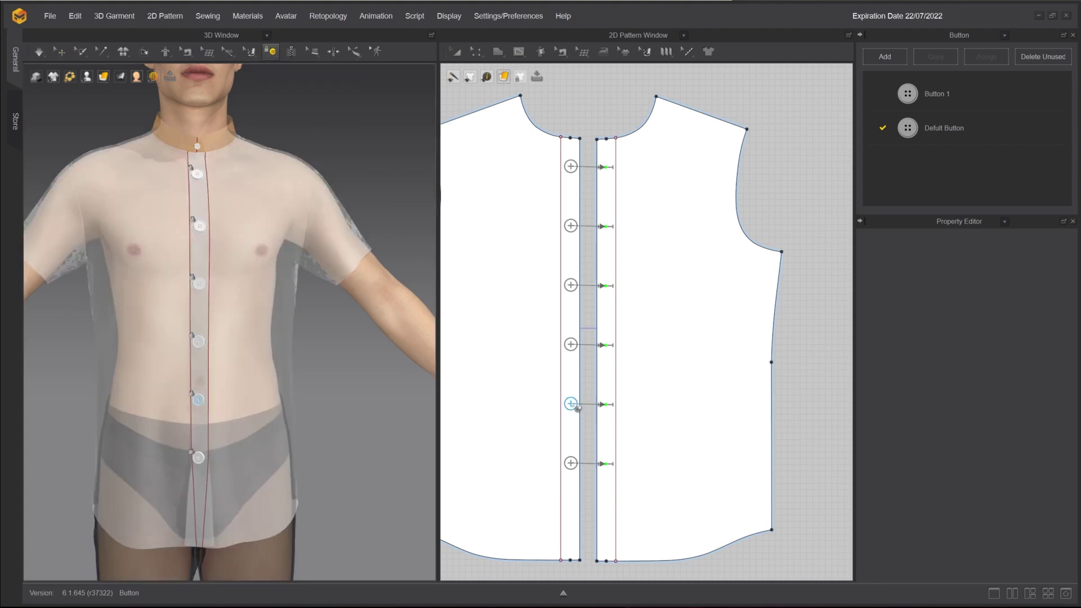
{"action": "left_click", "coordinate": [592, 465]}
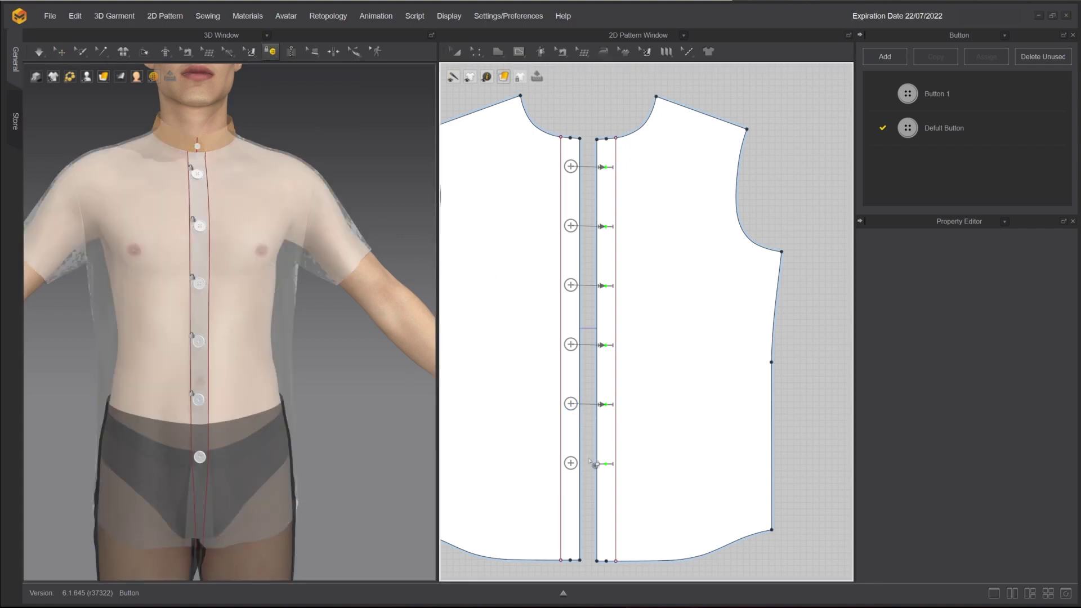
{"action": "left_click", "coordinate": [575, 410]}
Step: Simulate the shirt and pull the fabric beside the lower placket and hem outward on both sides in 3D
{"action": "left_click", "coordinate": [61, 52]}
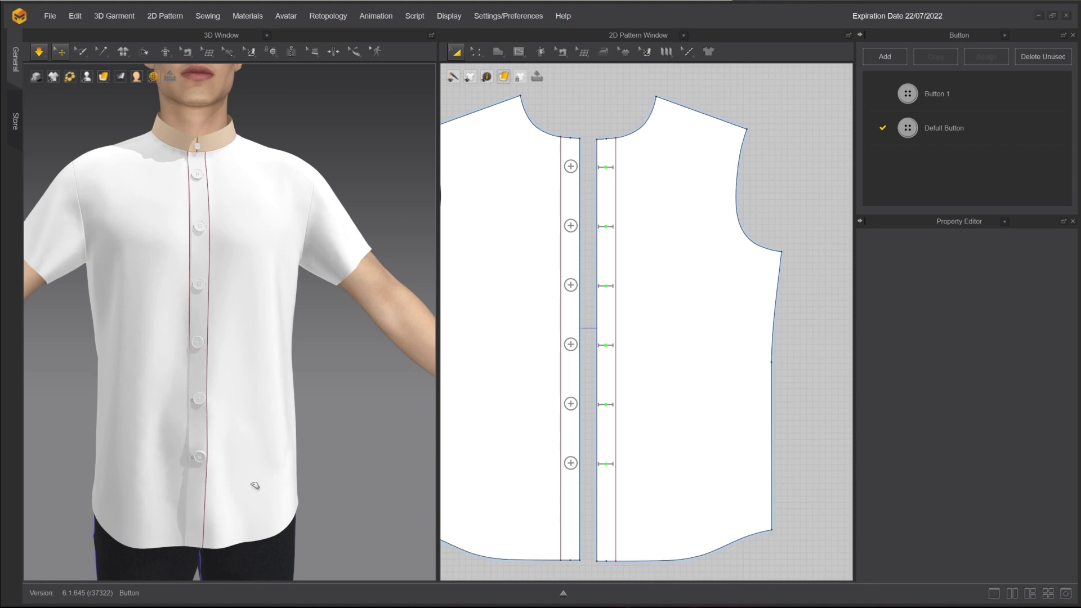
{"action": "left_click_drag", "start_coordinate": [259, 487], "coordinate": [296, 476]}
{"action": "left_click_drag", "start_coordinate": [255, 431], "coordinate": [267, 414]}
{"action": "left_click_drag", "start_coordinate": [267, 500], "coordinate": [280, 498]}
{"action": "left_click_drag", "start_coordinate": [149, 509], "coordinate": [115, 507]}
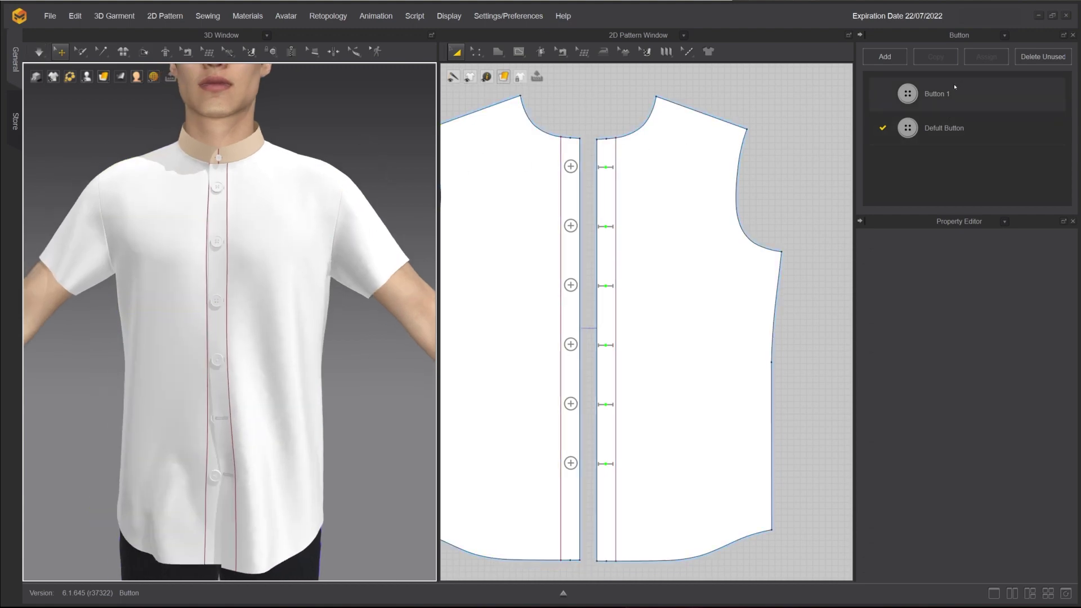
Step: Add a new button style, Button 2, and give it a plain round shape without thread holes
{"action": "left_click", "coordinate": [901, 60]}
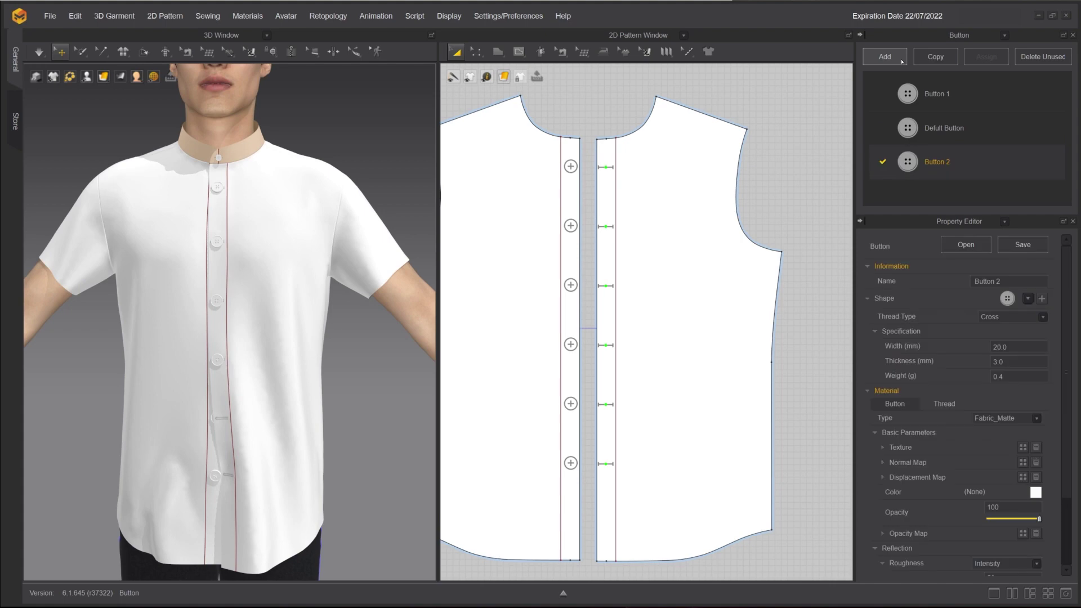
{"action": "left_click", "coordinate": [1027, 300]}
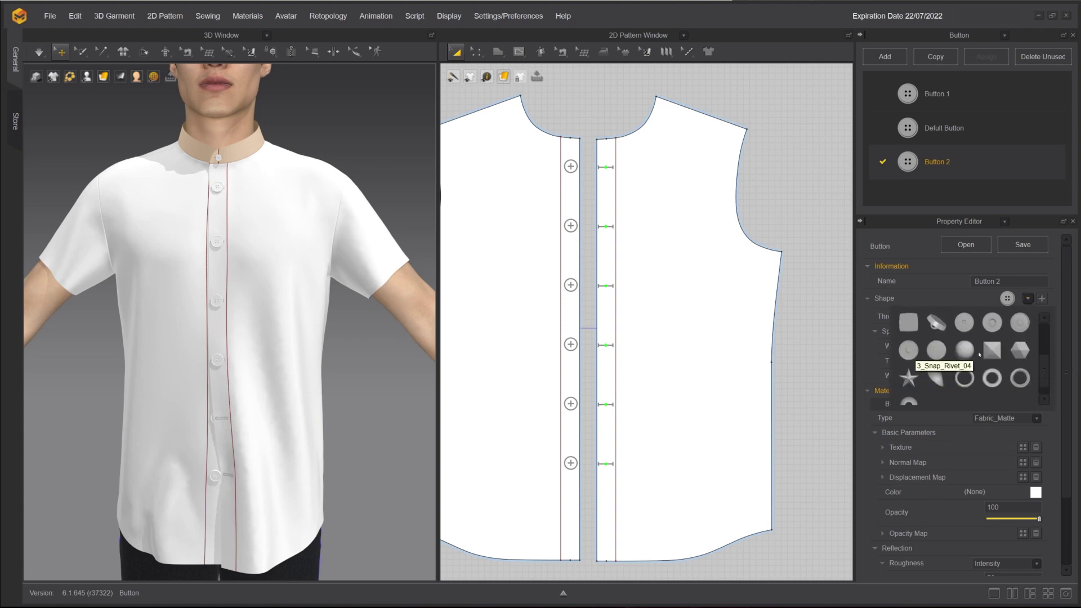
{"action": "left_click", "coordinate": [1015, 326]}
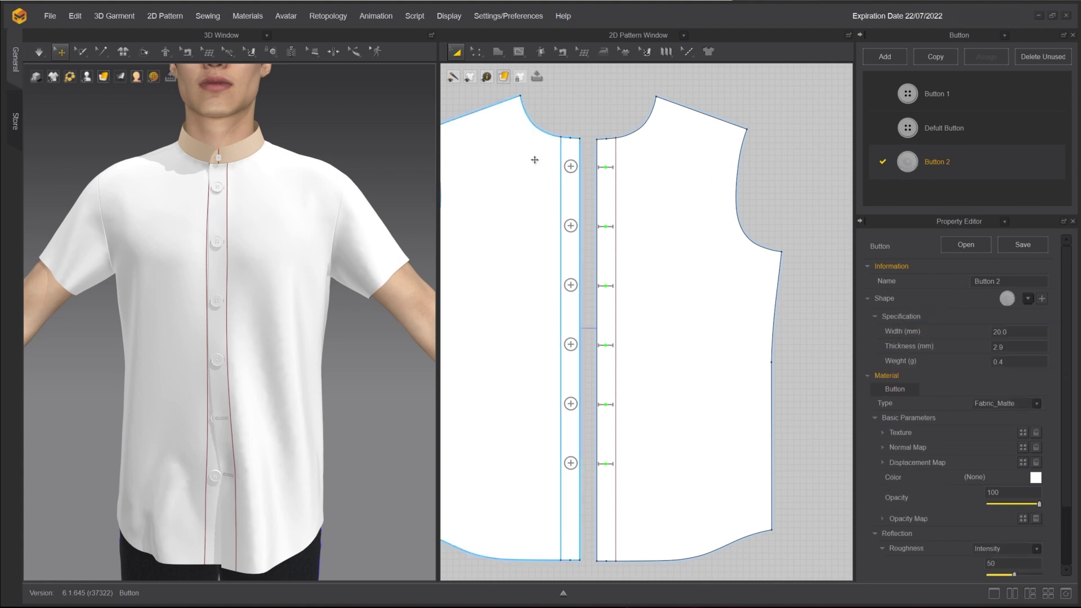
Step: Apply the Button 2 style to the top two placket buttons one at a time
{"action": "left_click", "coordinate": [571, 166]}
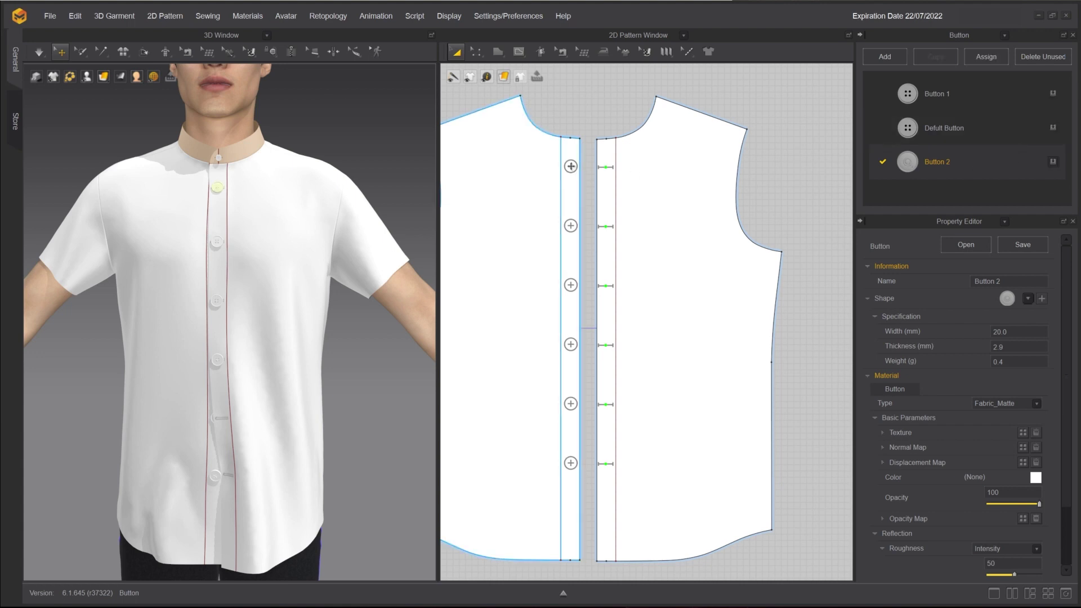
{"action": "left_click", "coordinate": [907, 163]}
{"action": "left_click_drag", "start_coordinate": [572, 228], "coordinate": [571, 226]}
{"action": "left_click", "coordinate": [372, 152]}
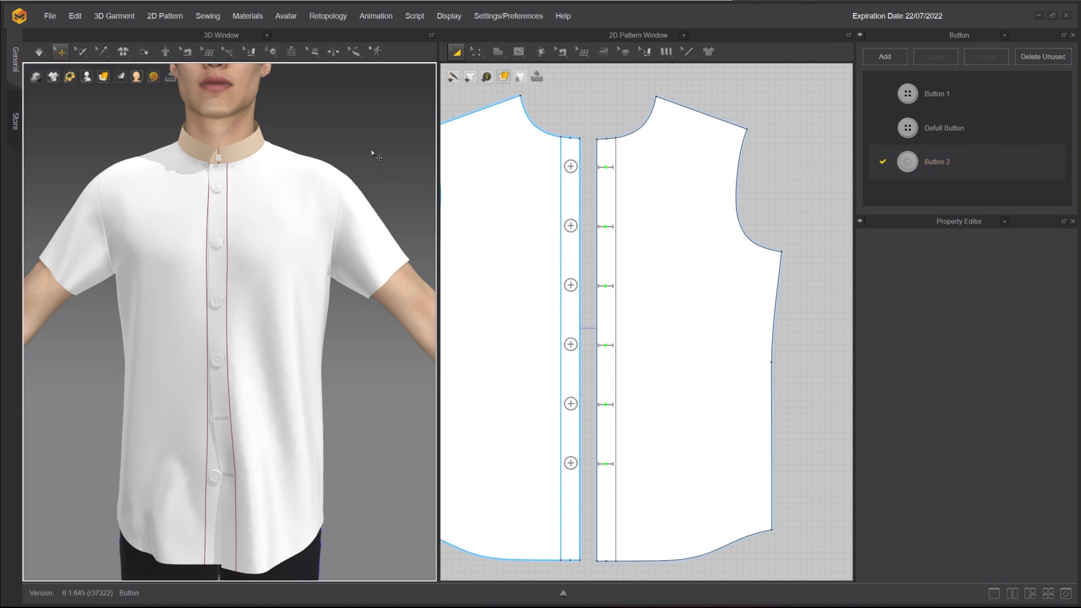
Step: Select all six buttons on the placket and assign the Button 2 style to them
{"action": "left_click", "coordinate": [273, 52]}
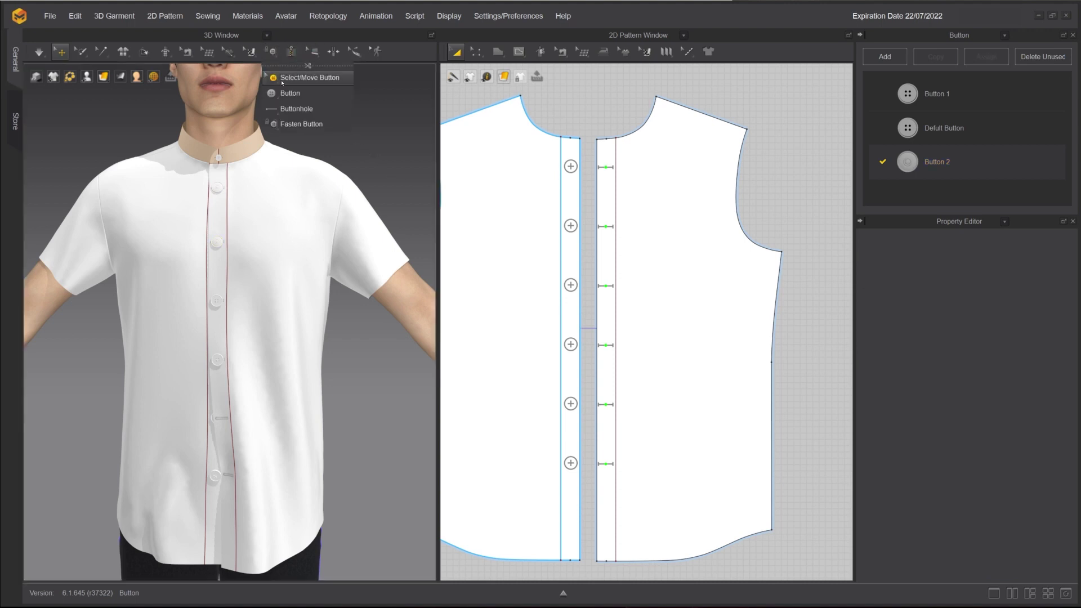
{"action": "left_click", "coordinate": [303, 78]}
{"action": "left_click_drag", "start_coordinate": [553, 150], "coordinate": [591, 518]}
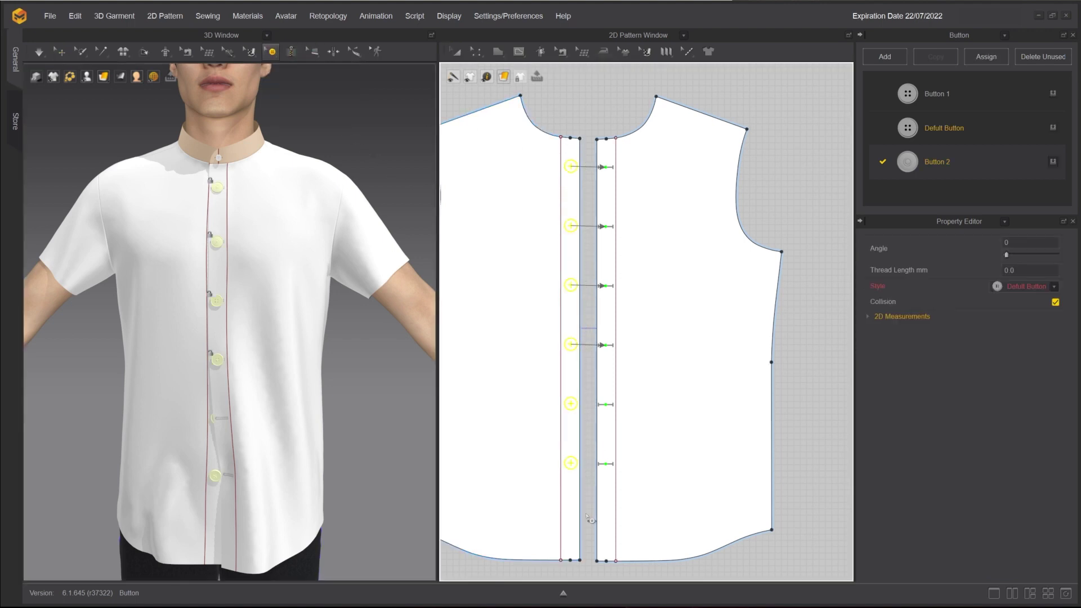
{"action": "left_click", "coordinate": [1053, 162]}
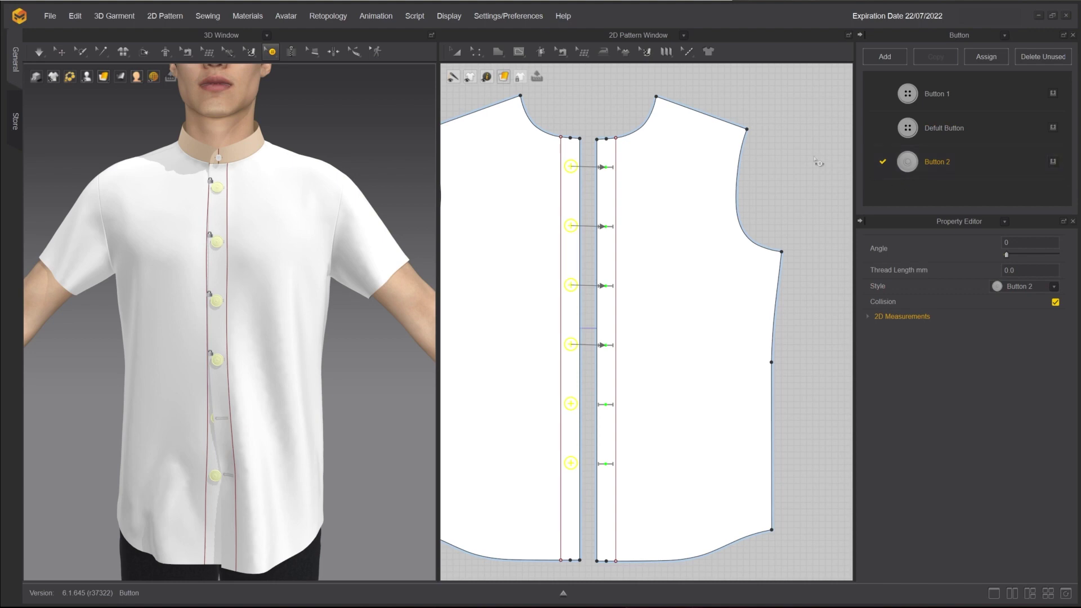
Step: Set the Button 2 style's width to 18 mm and its thickness to 5 mm
{"action": "left_click", "coordinate": [958, 162]}
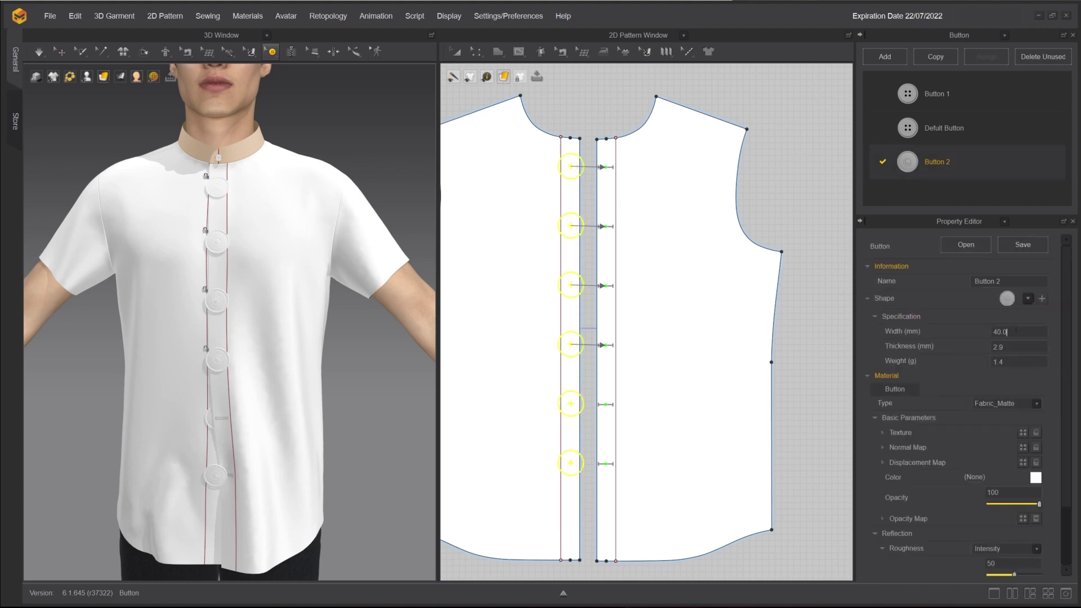
{"action": "left_click_drag", "start_coordinate": [1017, 331], "coordinate": [973, 327]}
{"action": "type", "text": "18"}
{"action": "key", "text": "Return"}
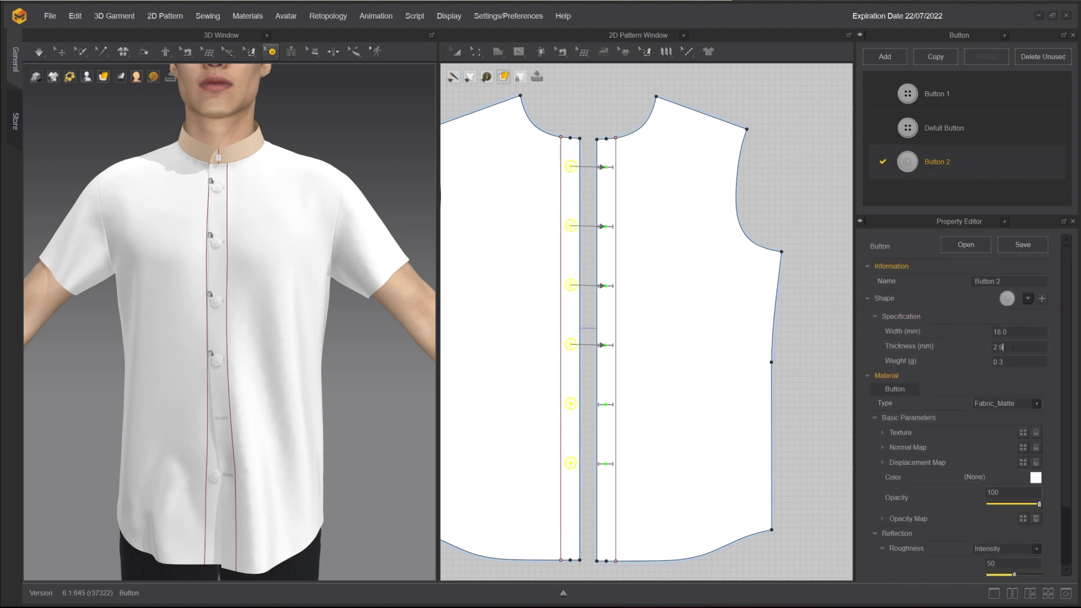
{"action": "type", "text": "5"}
{"action": "key", "text": "Return"}
Step: Set the Button 2 style's thickness to 10 mm and its weight to 10 g
{"action": "scroll", "coordinate": [315, 185], "scroll_direction": "down", "scroll_amount": 2}
{"action": "right_click_drag", "start_coordinate": [226, 225], "coordinate": [428, 273]}
{"action": "scroll", "coordinate": [338, 242], "scroll_direction": "up", "scroll_amount": 8}
{"action": "type", "text": "10"}
{"action": "key", "text": "Return"}
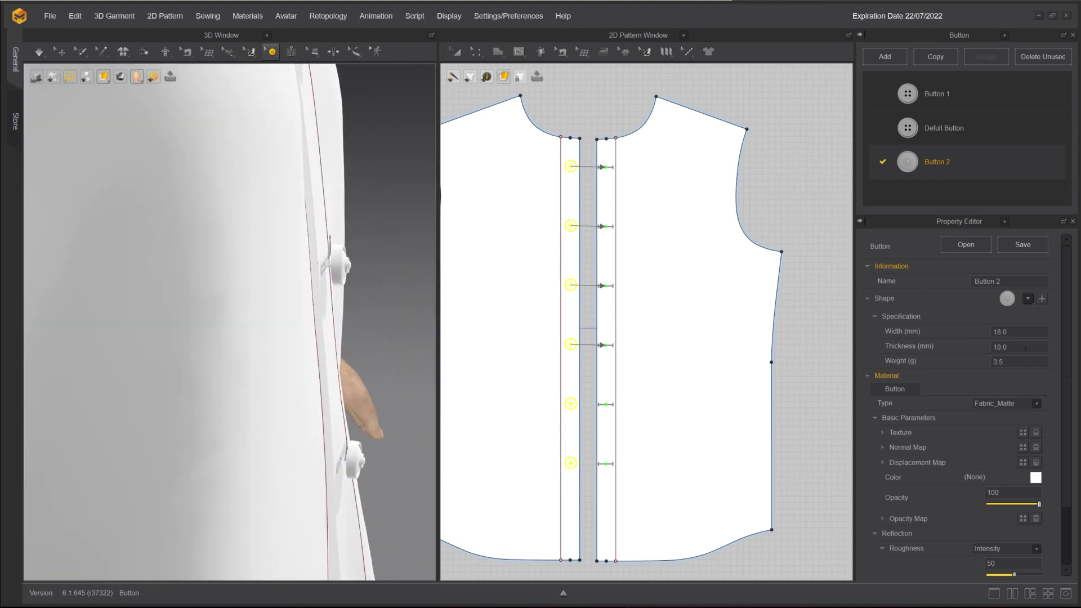
{"action": "type", "text": "10"}
{"action": "key", "text": "Return"}
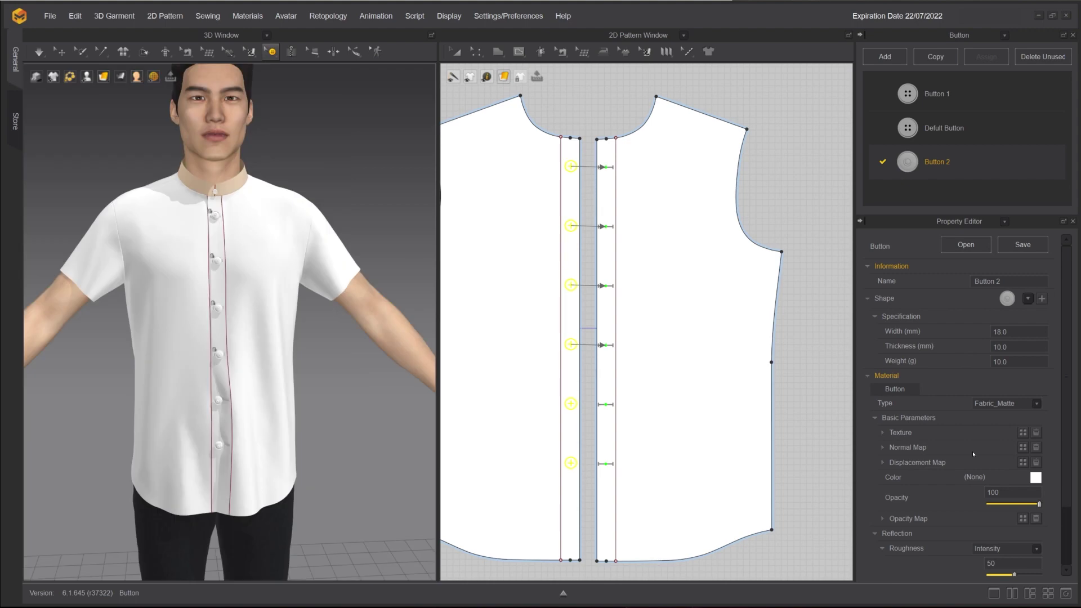
{"action": "left_click", "coordinate": [1023, 434]}
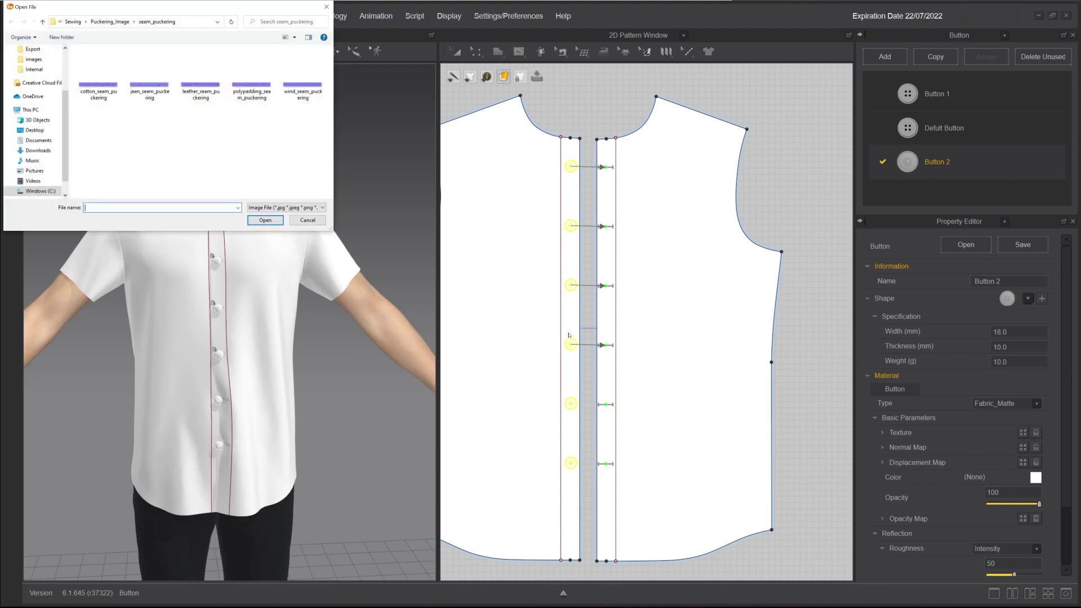
{"action": "left_click_drag", "start_coordinate": [306, 10], "coordinate": [437, 264]}
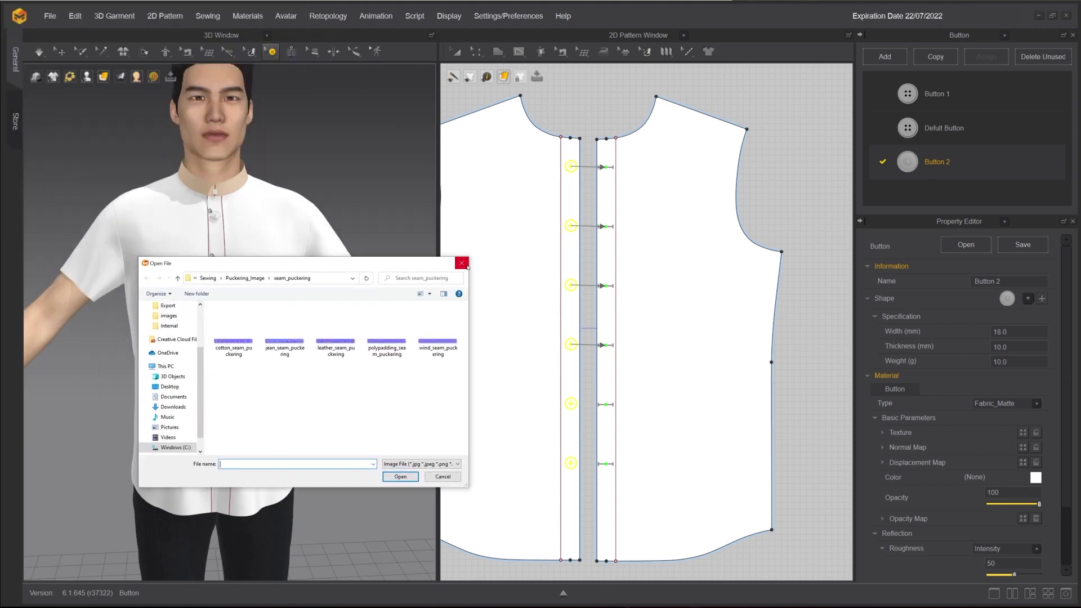
{"action": "left_click", "coordinate": [461, 261]}
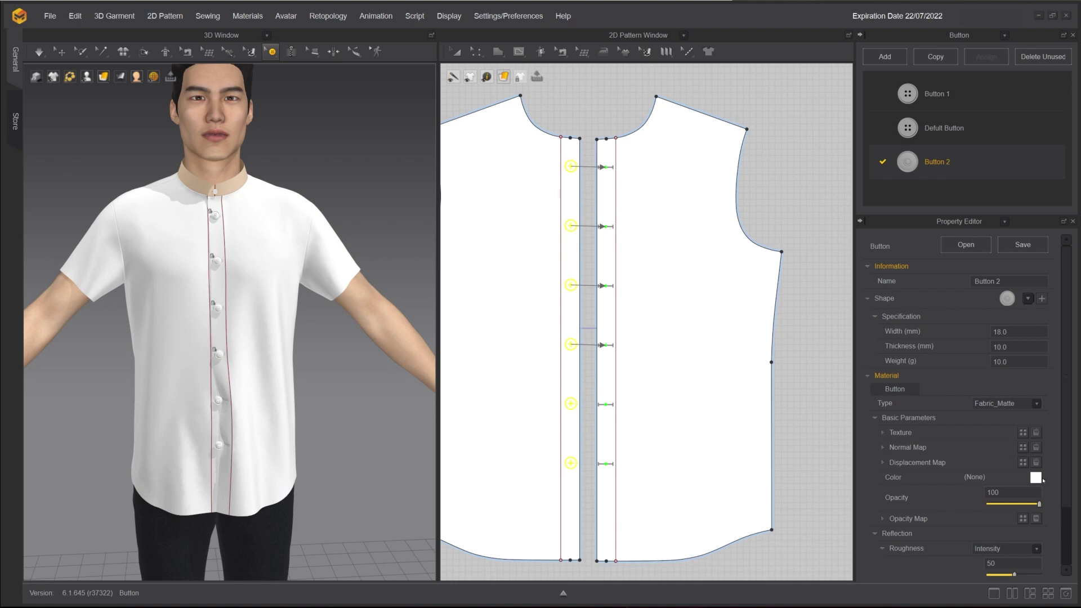
Step: Set the Button 2 style's material color to Yellow 1 from the default palette
{"action": "left_click", "coordinate": [1036, 479]}
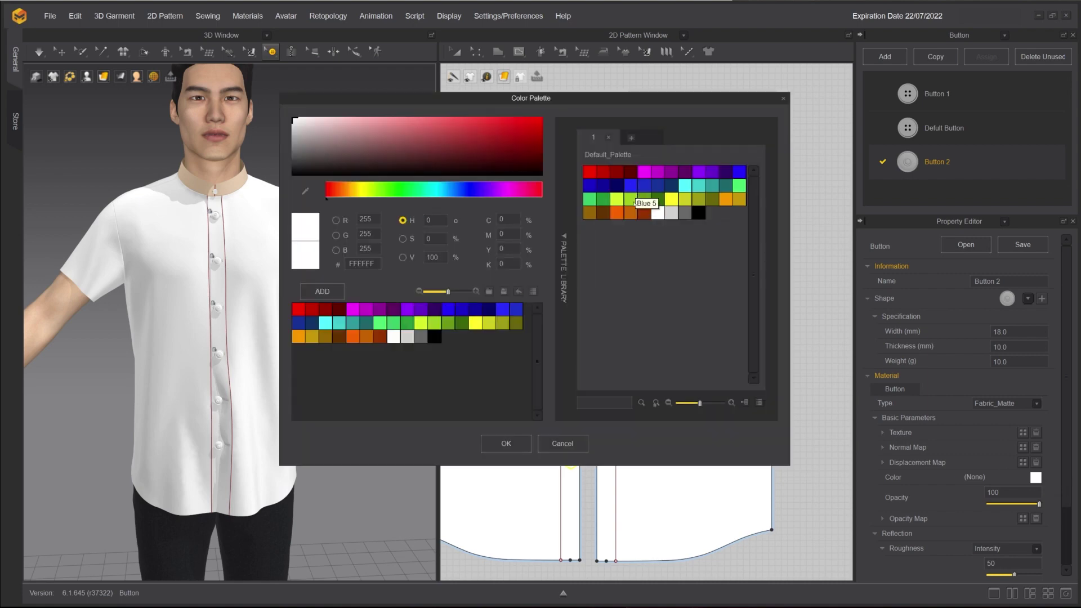
{"action": "left_click", "coordinate": [618, 198]}
{"action": "left_click", "coordinate": [671, 200]}
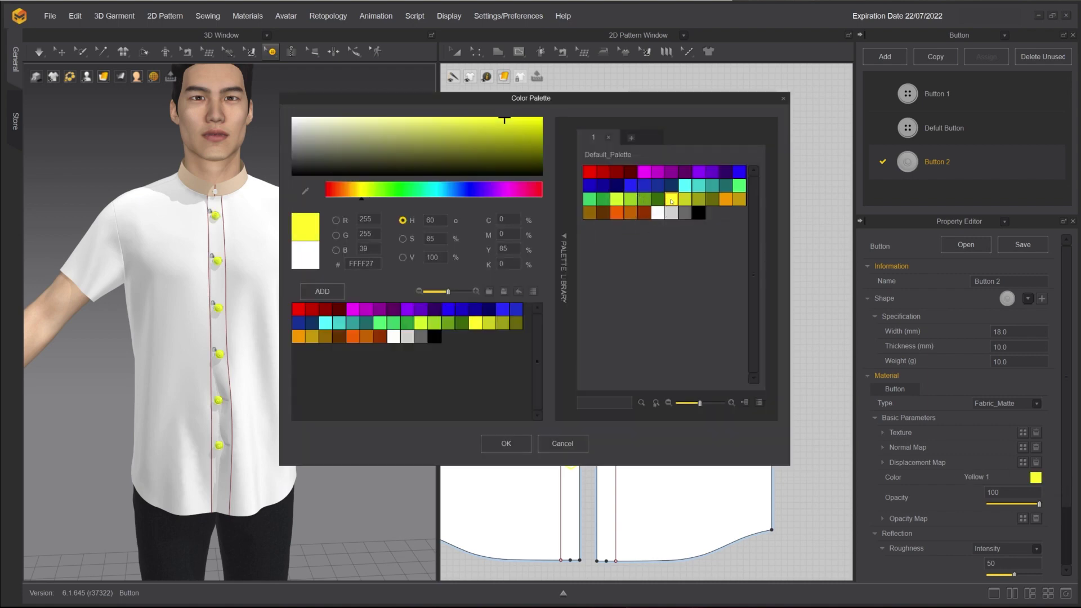
{"action": "left_click", "coordinate": [506, 444]}
Step: Try Metal as the Button 2 style's material type and settle on Plastic
{"action": "left_click", "coordinate": [1008, 403]}
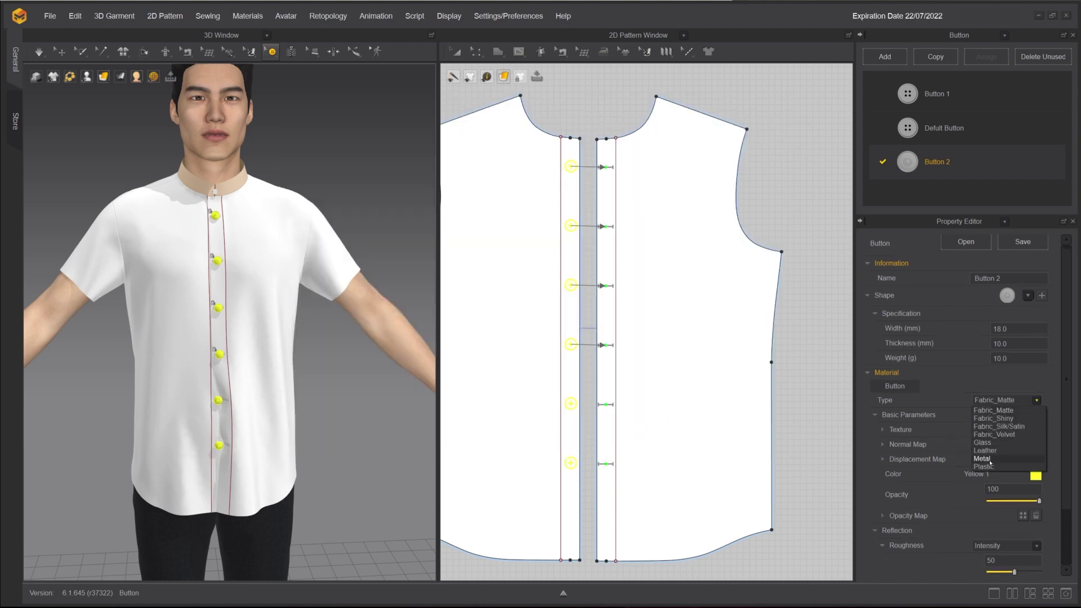
{"action": "left_click", "coordinate": [980, 463]}
{"action": "left_click", "coordinate": [1037, 399]}
{"action": "left_click", "coordinate": [993, 454]}
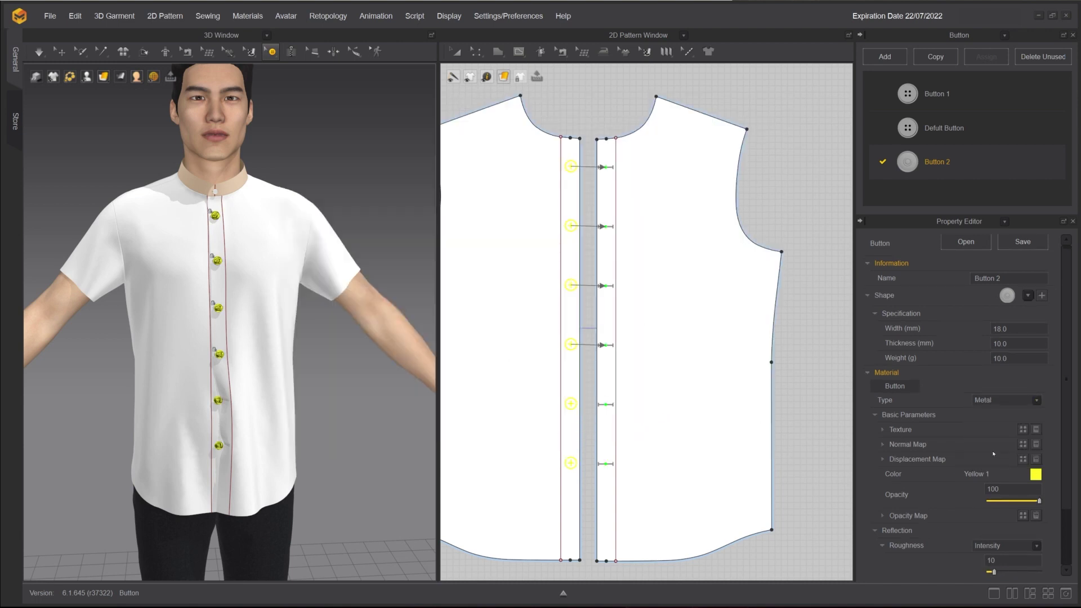
{"action": "left_click", "coordinate": [355, 219]}
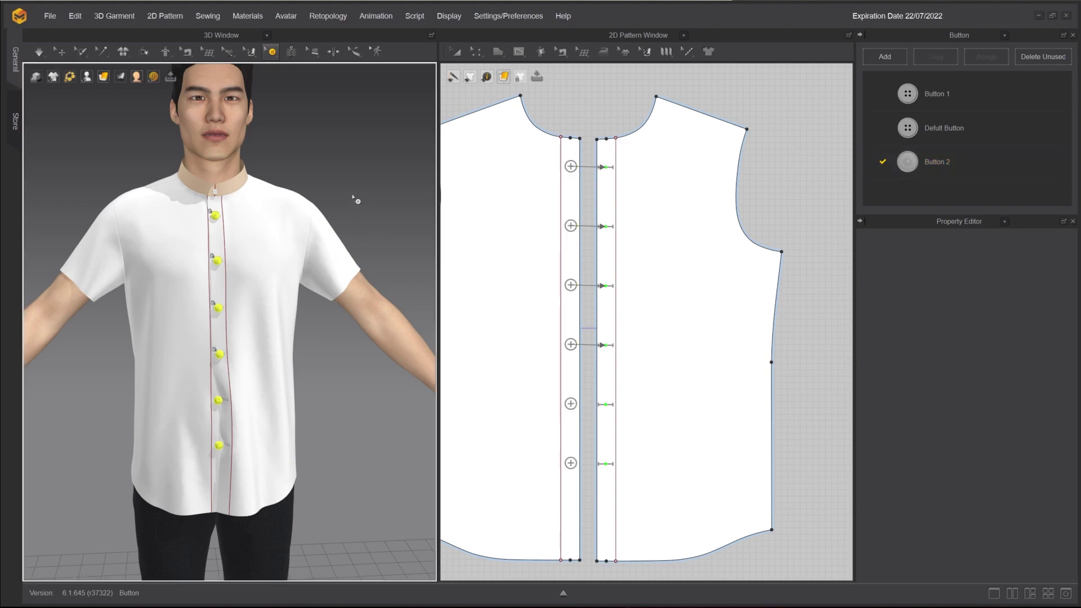
{"action": "scroll", "coordinate": [329, 197], "scroll_direction": "up", "scroll_amount": 5}
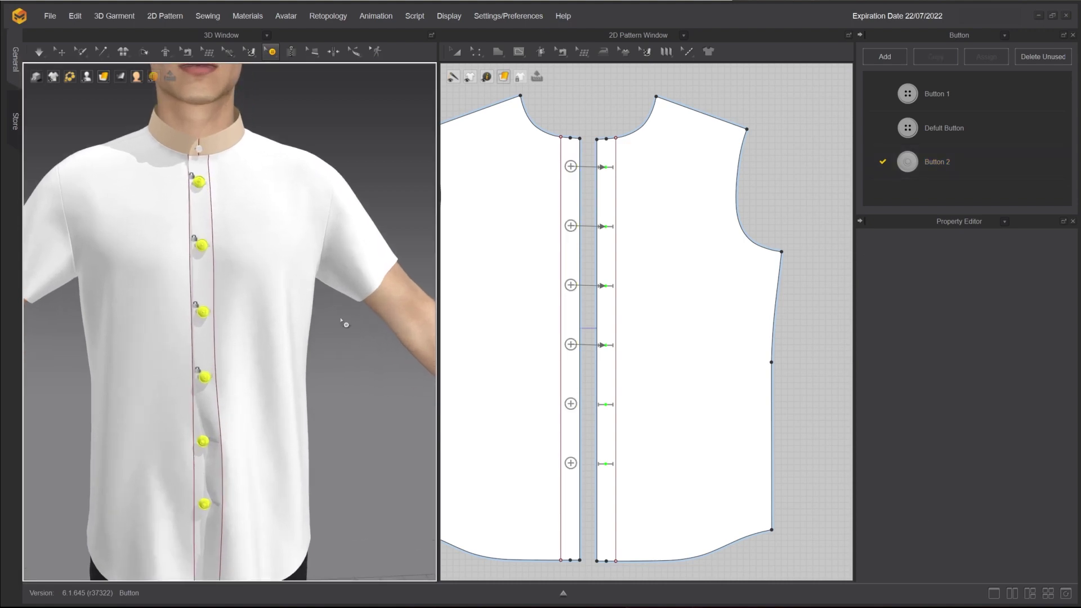
Step: Start registering a custom shape for the Button 2 style and use the Button_MD_jpg image as its thumbnail
{"action": "left_click", "coordinate": [975, 168]}
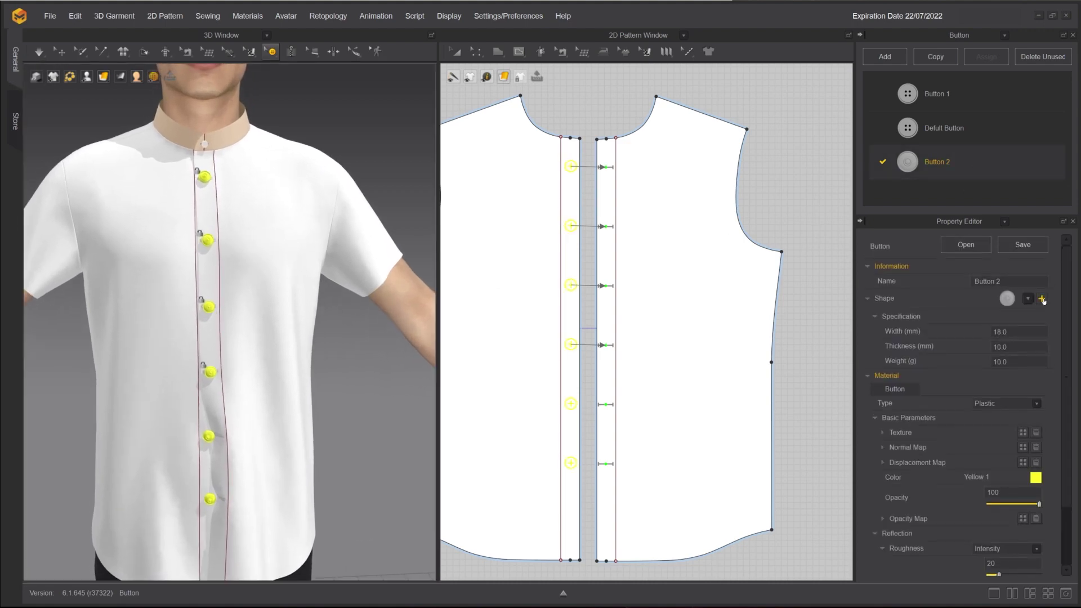
{"action": "left_click", "coordinate": [1042, 298]}
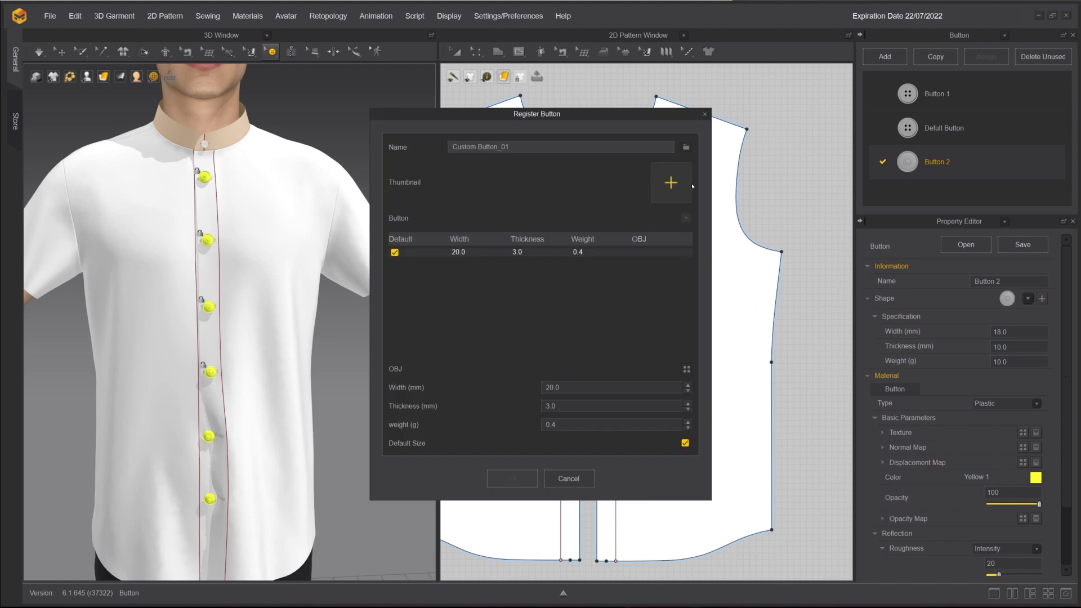
{"action": "left_click_drag", "start_coordinate": [652, 119], "coordinate": [667, 166]}
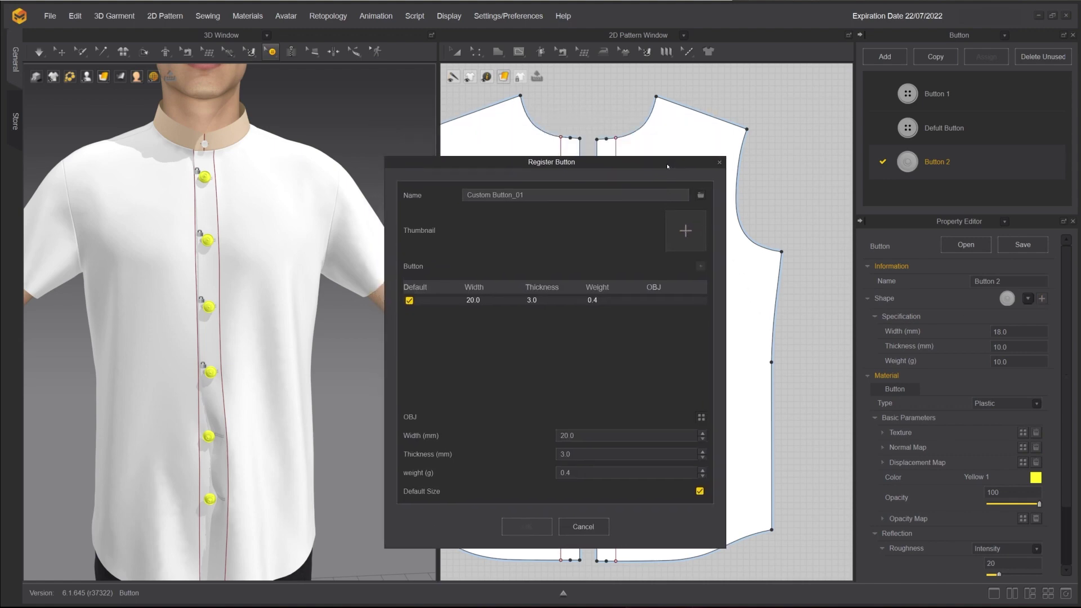
{"action": "triple_click", "coordinate": [664, 196]}
{"action": "left_click", "coordinate": [685, 229]}
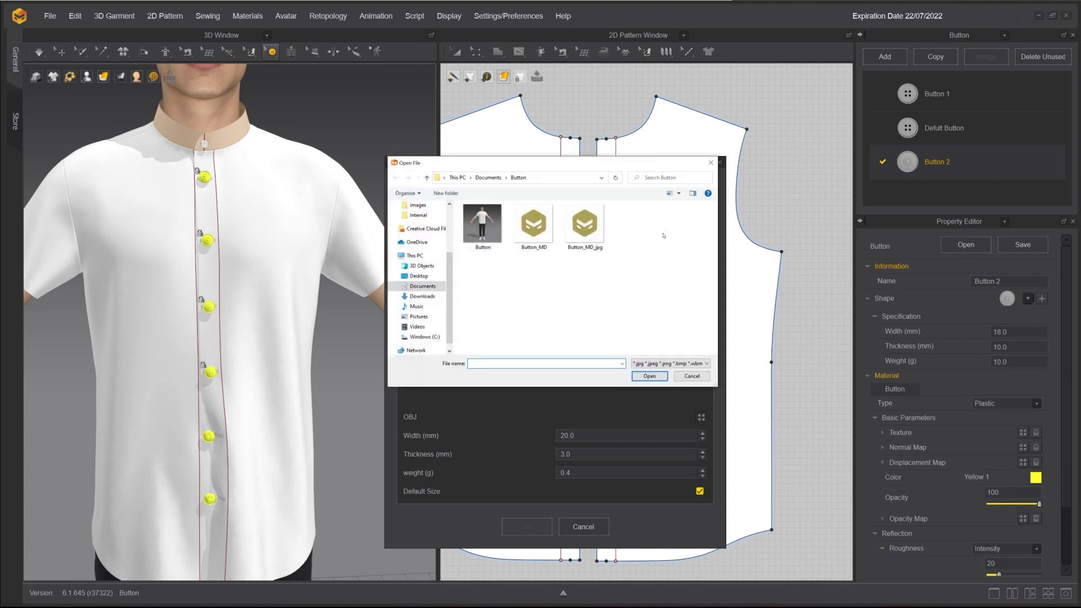
{"action": "left_click", "coordinate": [580, 227]}
{"action": "double_click", "coordinate": [580, 227]}
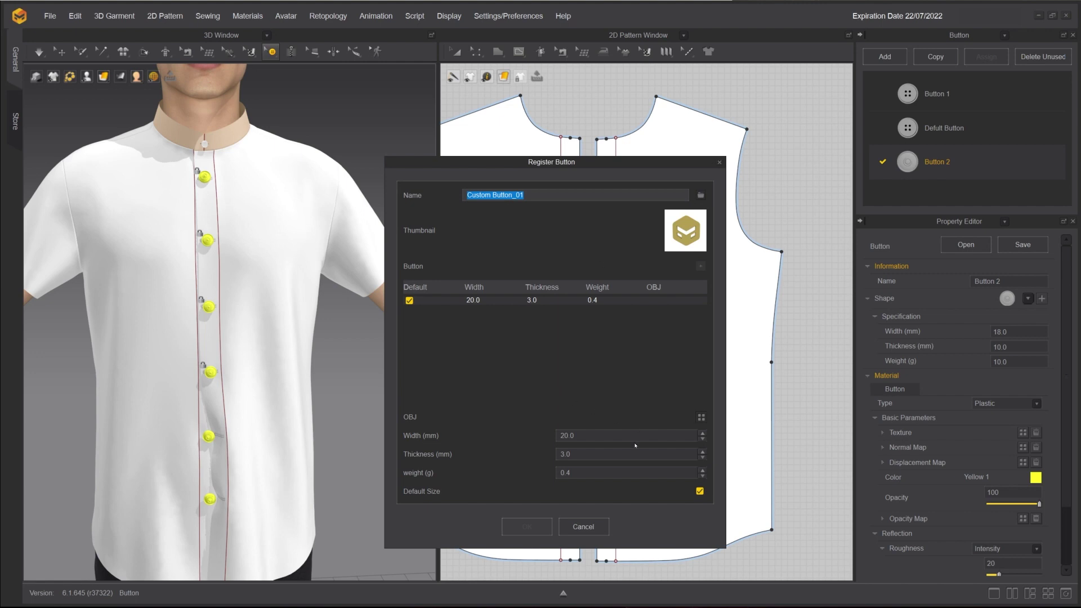
Step: Load Button_MD.obj as the custom button's model and register it as the preset Custom Button_01
{"action": "left_click", "coordinate": [665, 437]}
{"action": "left_click", "coordinate": [611, 457]}
{"action": "left_click", "coordinate": [610, 474]}
{"action": "left_click", "coordinate": [701, 418]}
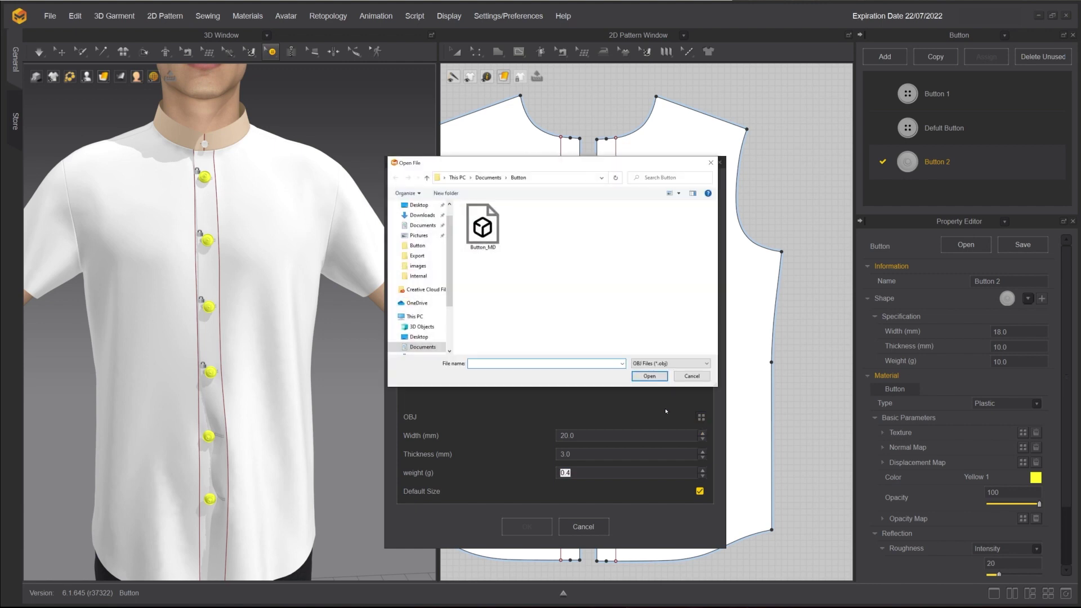
{"action": "double_click", "coordinate": [483, 227]}
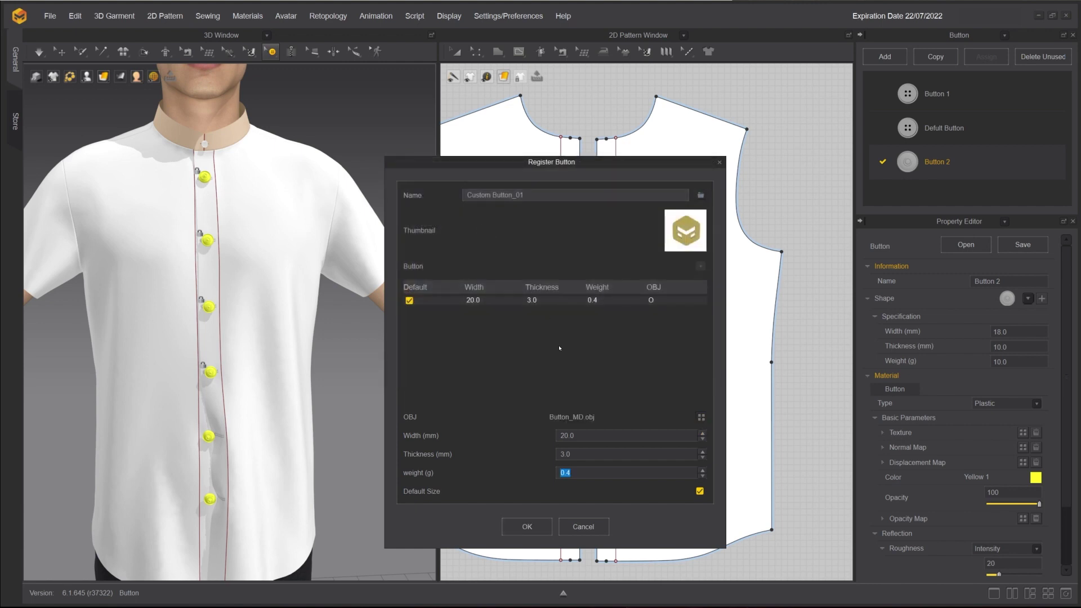
{"action": "left_click", "coordinate": [516, 529]}
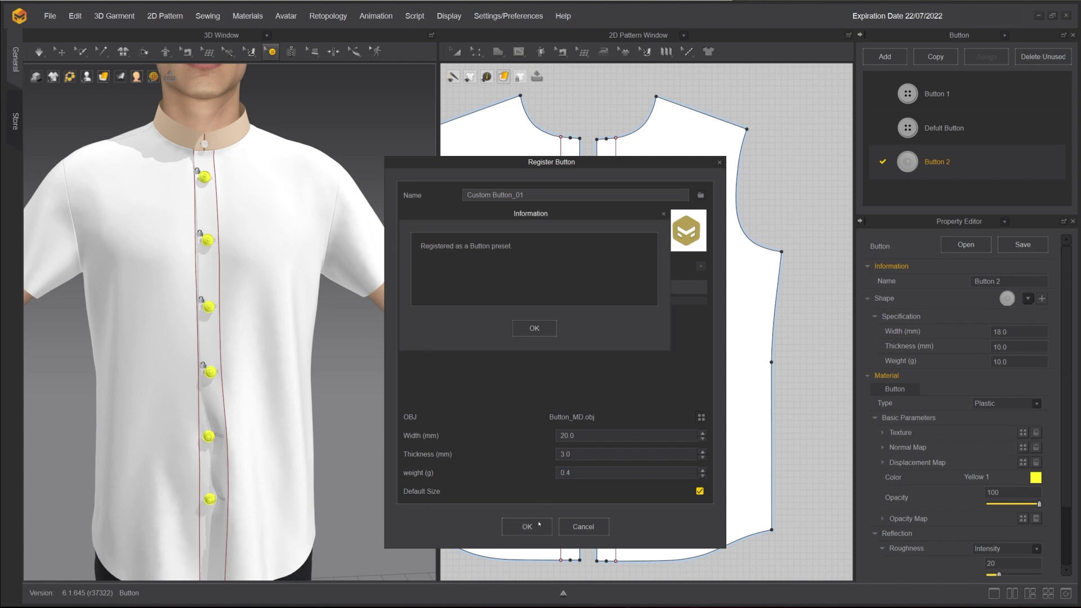
{"action": "left_click", "coordinate": [535, 329]}
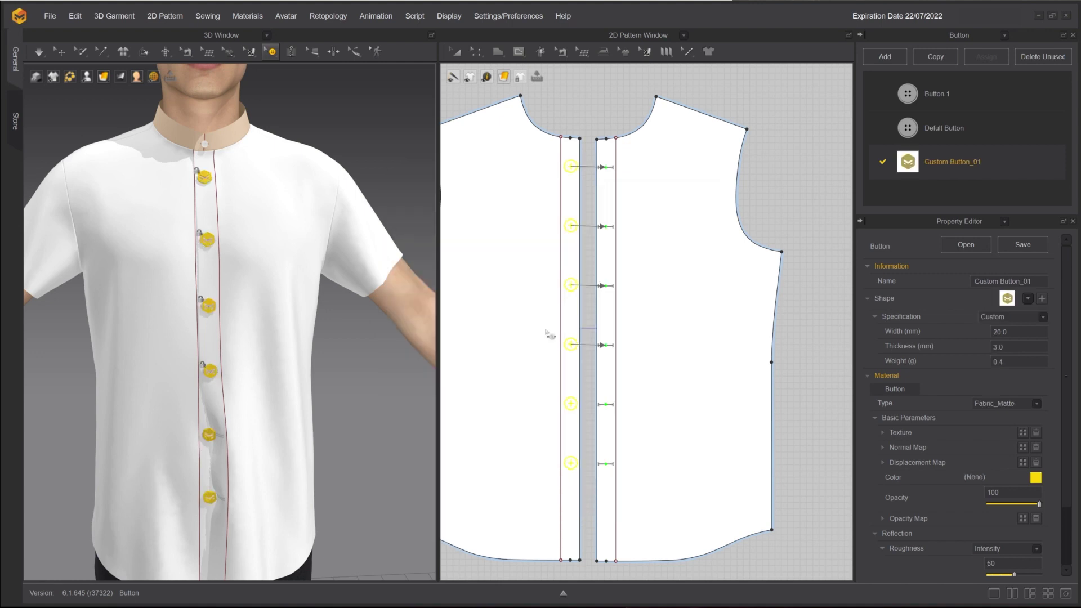
Step: Simulate the garment and pull the shirt's lower front edge aside to open the unfastened part of the placket
{"action": "key", "text": "space"}
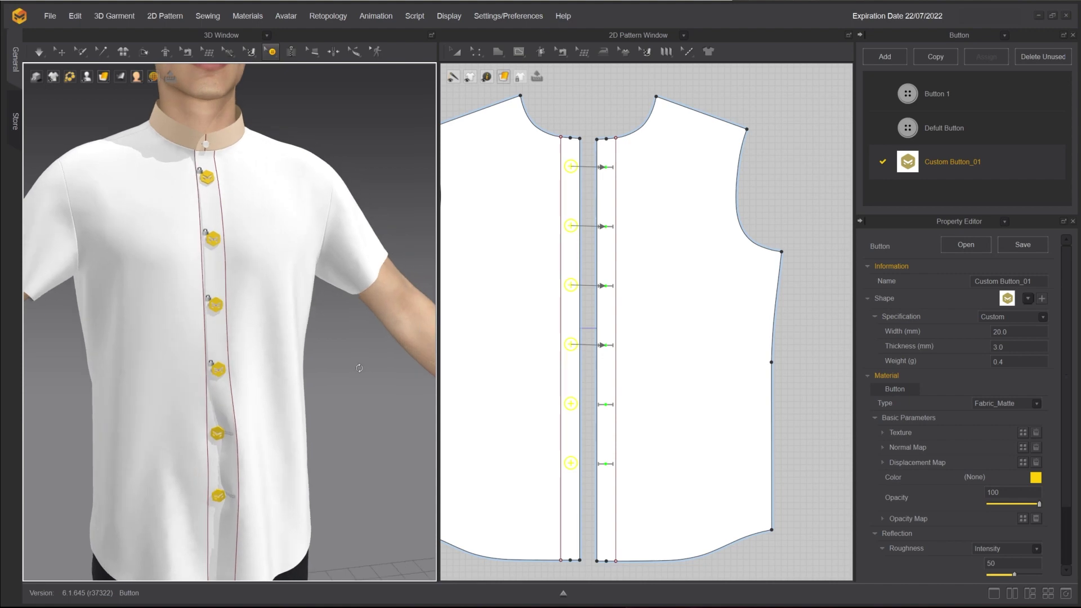
{"action": "left_click_drag", "start_coordinate": [284, 535], "coordinate": [309, 515]}
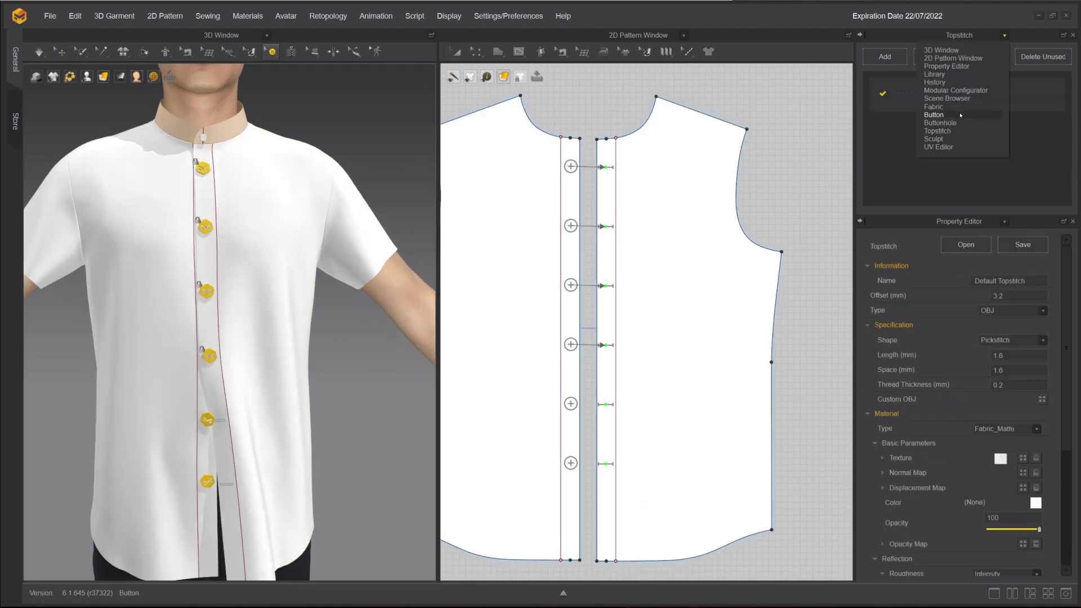
Step: Show the buttonhole styles and set the first Default Buttonhole style's width to 10 mm
{"action": "left_click", "coordinate": [958, 123]}
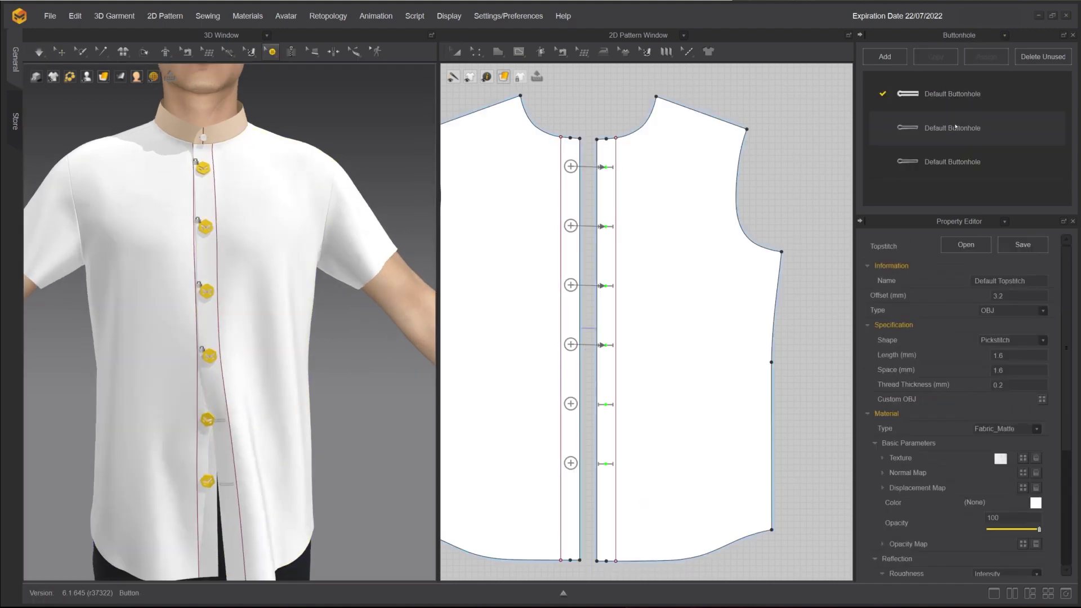
{"action": "left_click", "coordinate": [942, 94]}
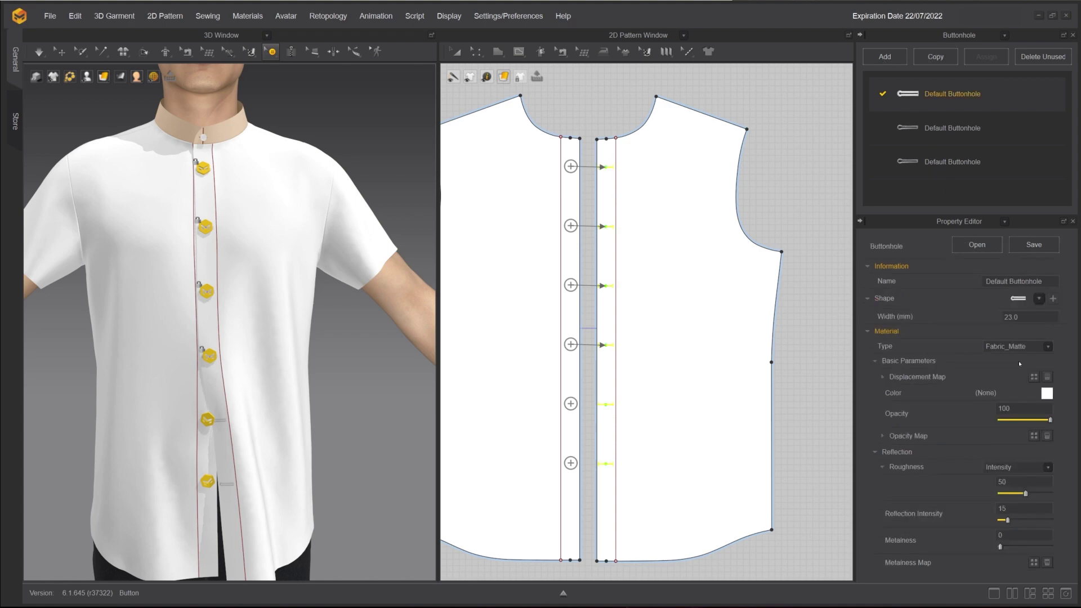
{"action": "double_click", "coordinate": [1028, 317]}
{"action": "type", "text": "10"}
{"action": "key", "text": "Return"}
Step: Select the placket's buttonholes to check their size on the shirt, and set the first Default Buttonhole style's width to 13 mm
{"action": "left_click_drag", "start_coordinate": [645, 153], "coordinate": [566, 524]}
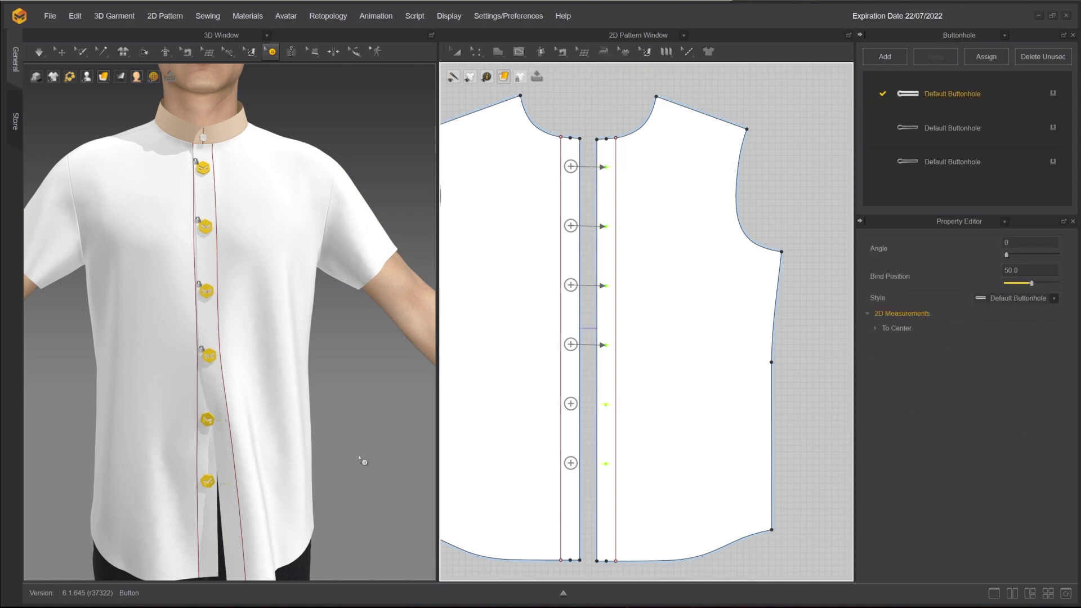
{"action": "scroll", "coordinate": [329, 435], "scroll_direction": "up", "scroll_amount": 3}
{"action": "scroll", "coordinate": [313, 277], "scroll_direction": "up", "scroll_amount": 6}
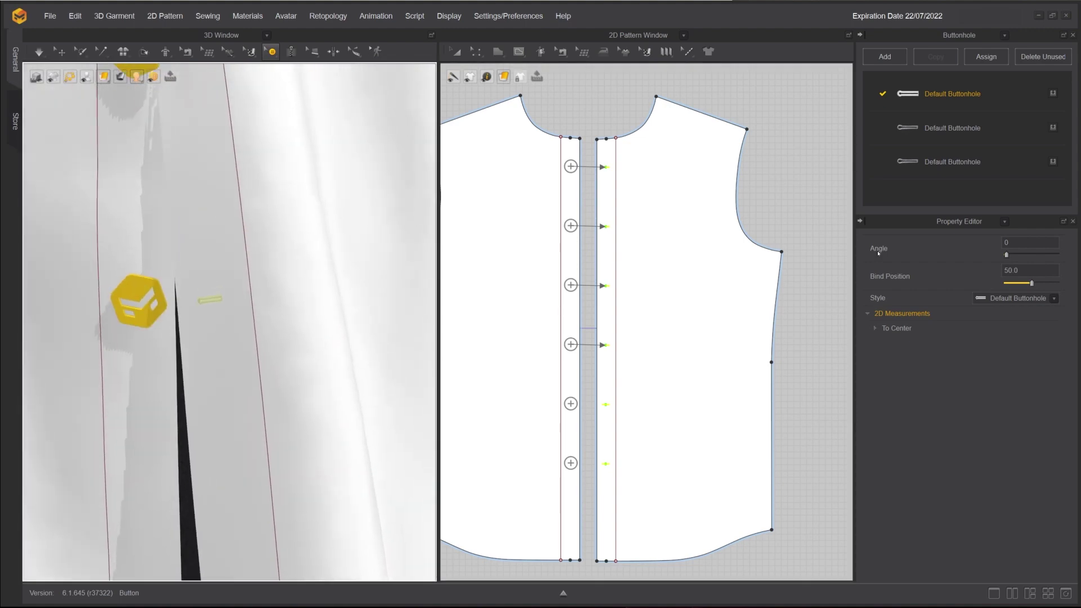
{"action": "left_click", "coordinate": [974, 100]}
{"action": "double_click", "coordinate": [1027, 317]}
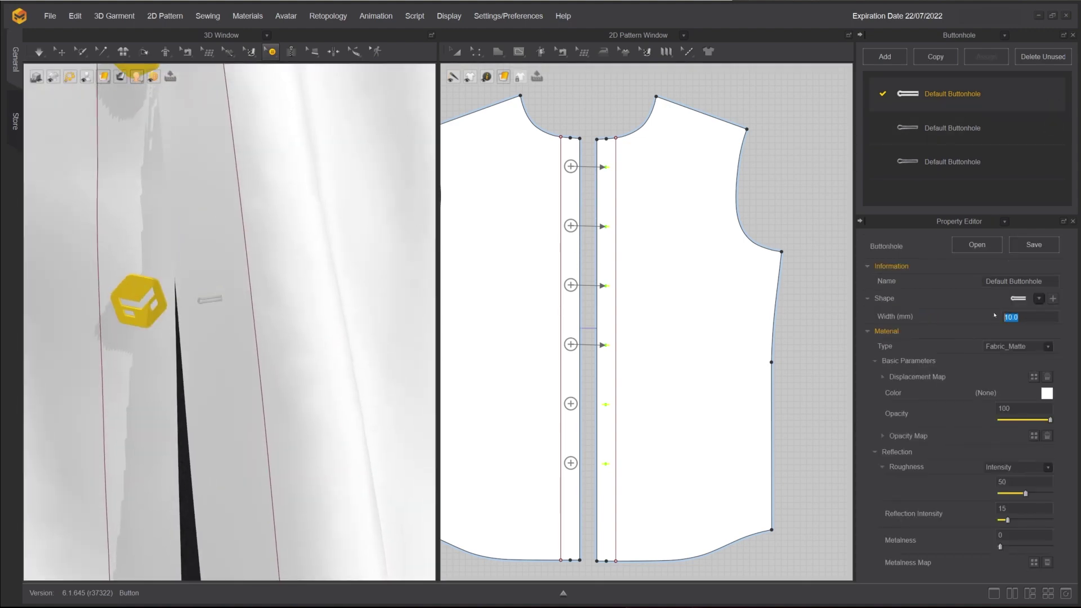
{"action": "type", "text": "13"}
{"action": "key", "text": "Return"}
{"action": "left_click", "coordinate": [1055, 299]}
{"action": "left_click", "coordinate": [609, 281]}
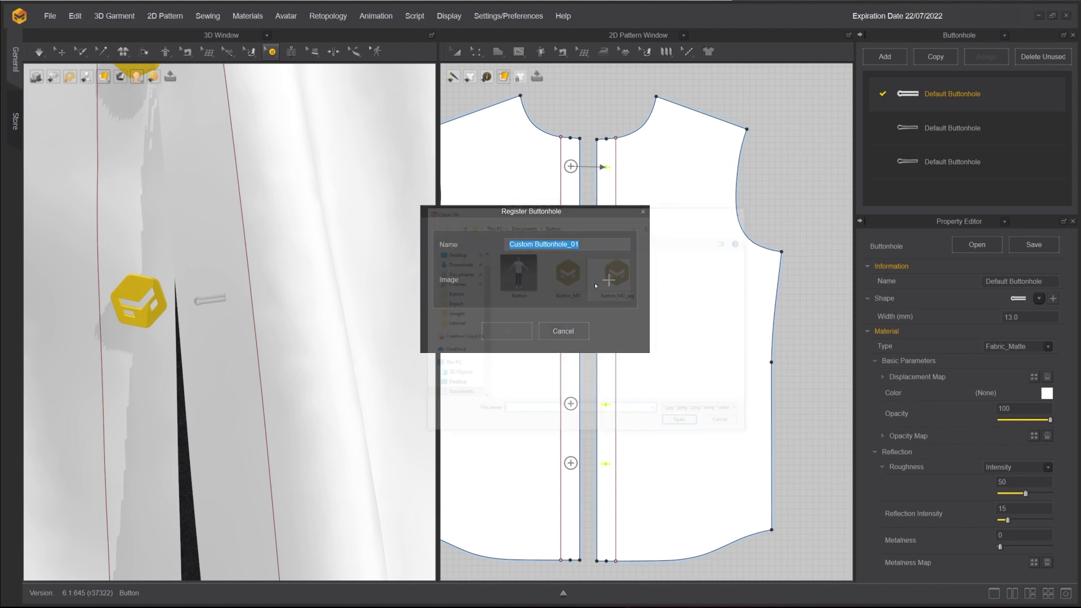
{"action": "left_click_drag", "start_coordinate": [643, 215], "coordinate": [604, 320]}
{"action": "left_click", "coordinate": [730, 317]}
{"action": "left_click", "coordinate": [643, 212]}
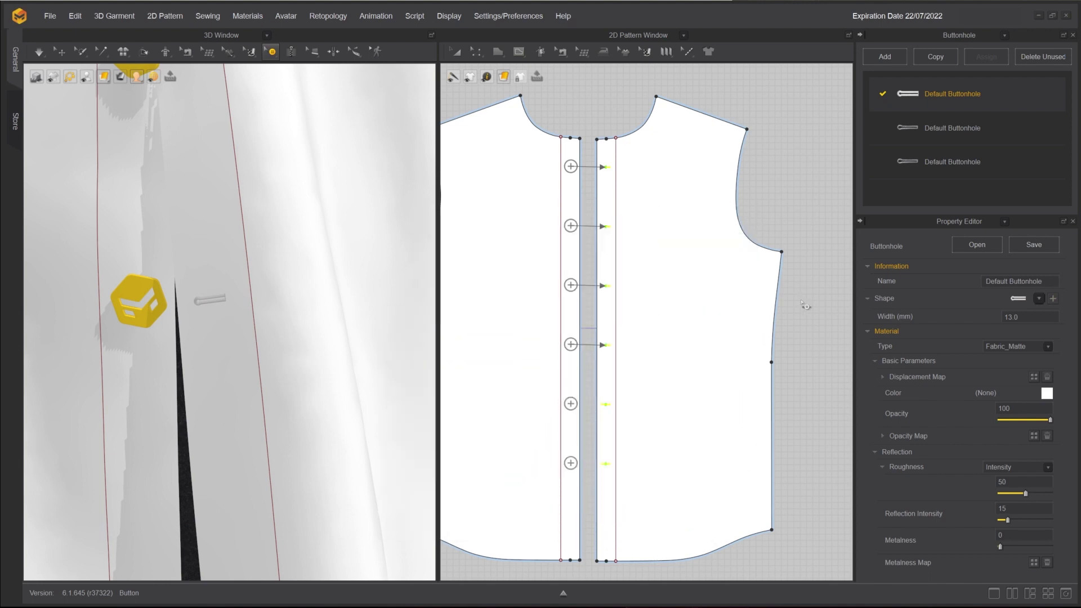
Step: Simulate the garment and pull the buttonhole-side front panel over the lower buttons to close the placket
{"action": "scroll", "coordinate": [301, 329], "scroll_direction": "down", "scroll_amount": 5}
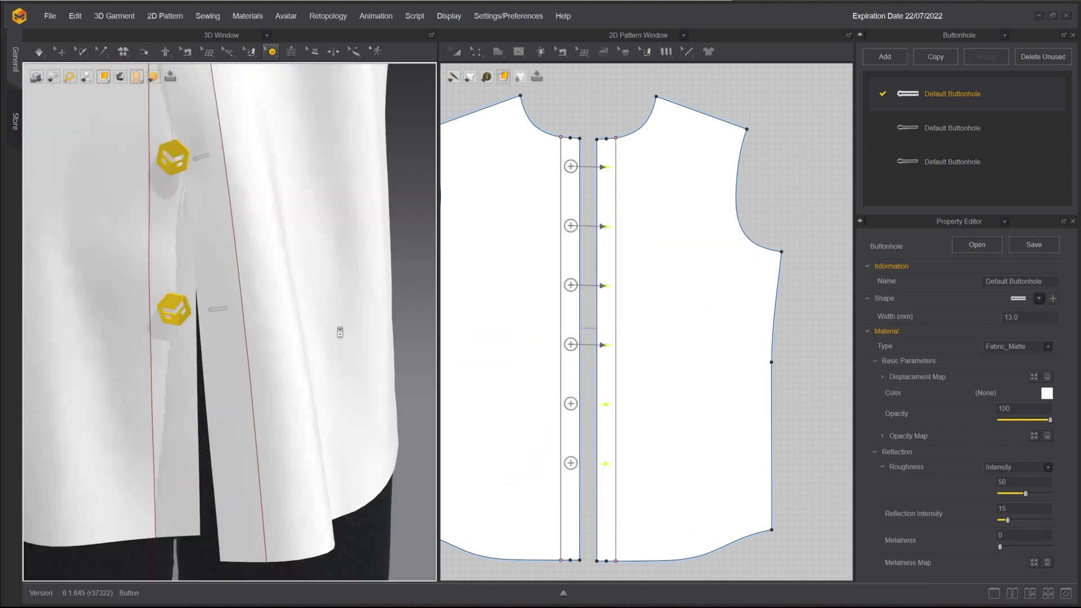
{"action": "right_click_drag", "start_coordinate": [340, 399], "coordinate": [366, 380]}
{"action": "left_click", "coordinate": [361, 374]}
{"action": "key", "text": "space"}
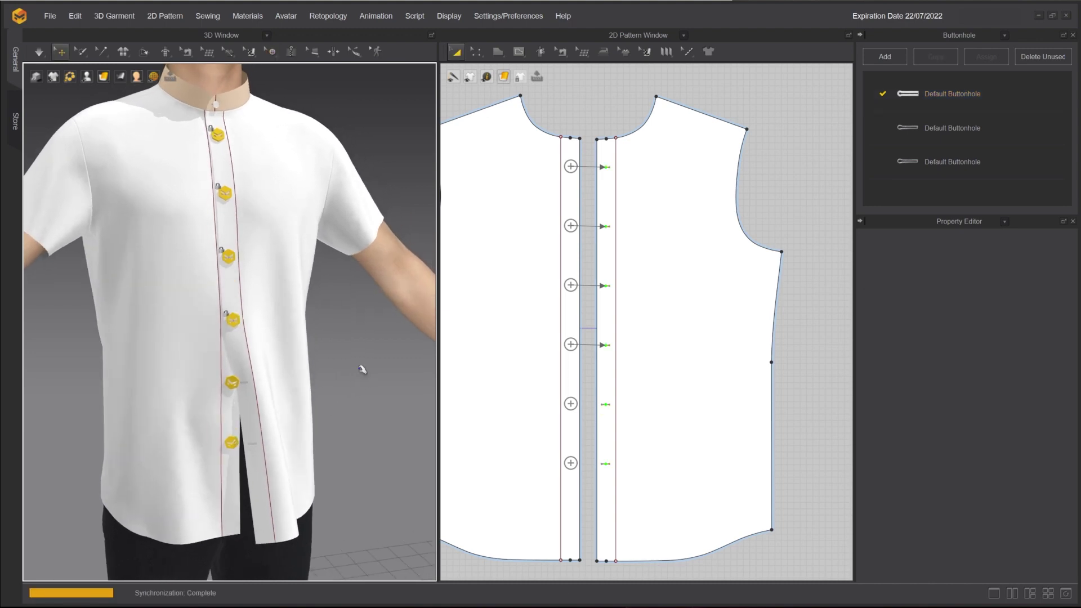
{"action": "left_click", "coordinate": [293, 335]}
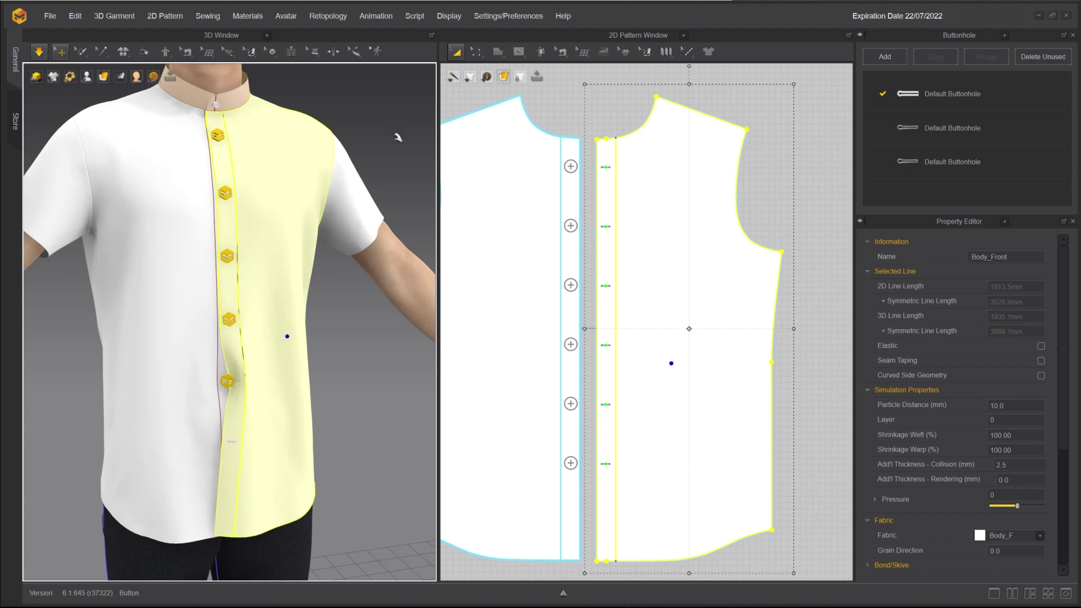
{"action": "key", "text": "space"}
{"action": "middle_click_drag", "start_coordinate": [399, 137], "coordinate": [399, 143]}
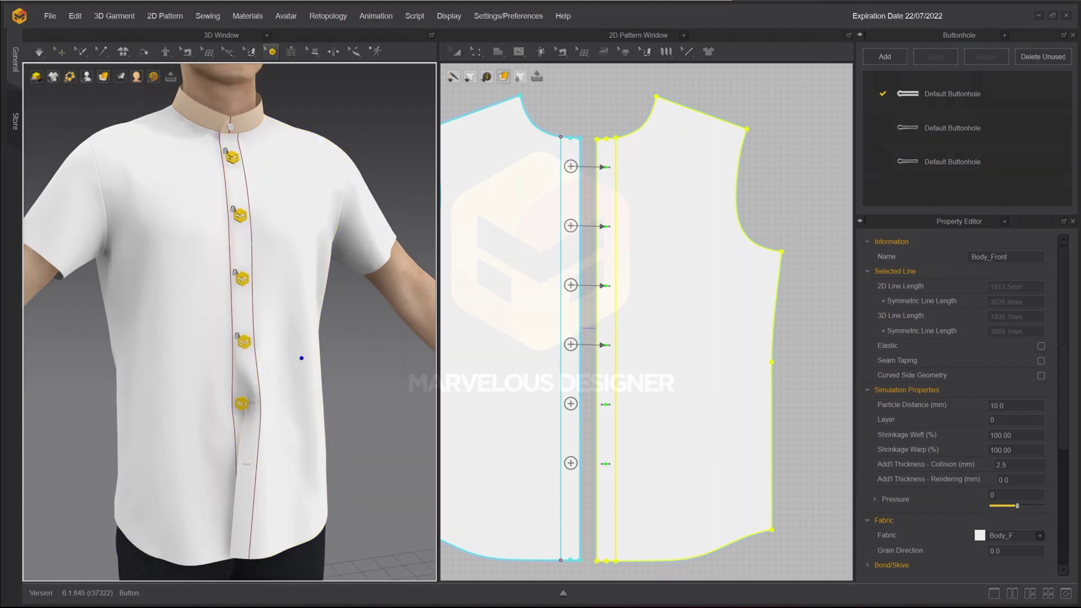